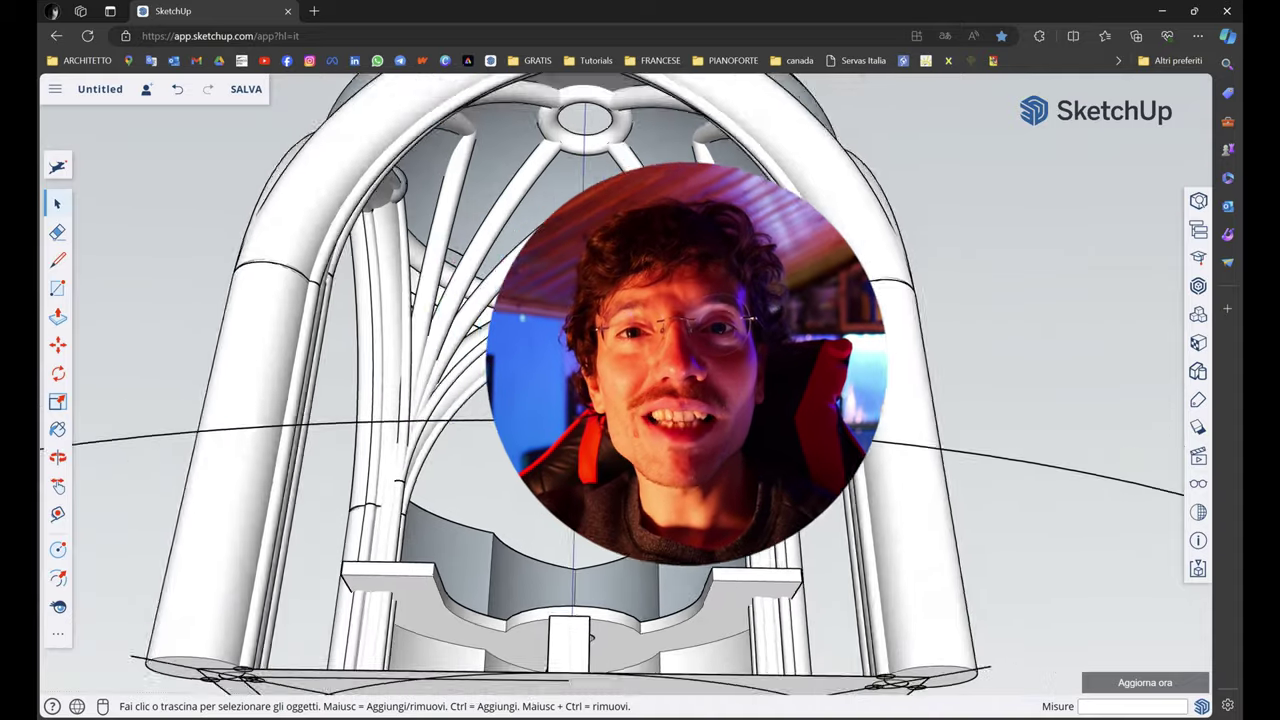
Orbit around the domed chapel exterior to a higher front view of the doorway
{"action": "scroll", "coordinate": [600, 428], "scroll_direction": "down", "scroll_amount": 5}
{"action": "scroll", "coordinate": [614, 400], "scroll_direction": "down", "scroll_amount": 3}
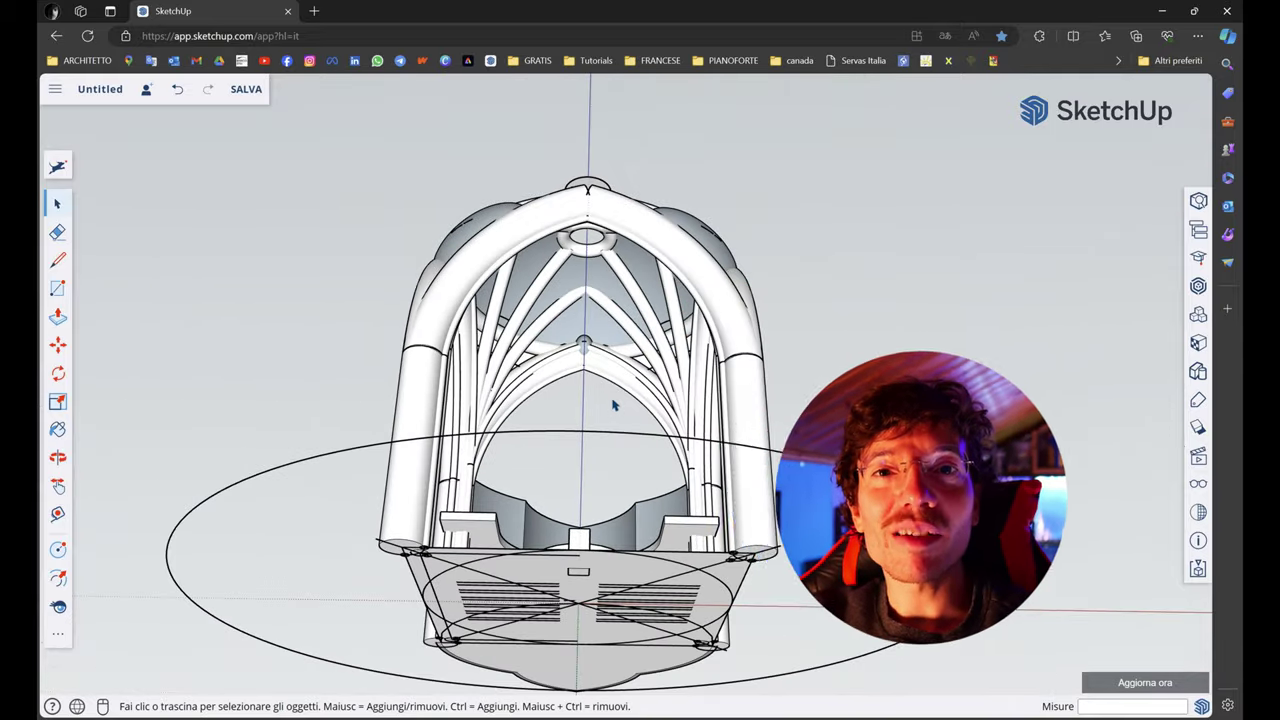
{"action": "scroll", "coordinate": [700, 370], "scroll_direction": "down", "scroll_amount": 2}
{"action": "mouse_move", "coordinate": [771, 337]}
{"action": "middle_mouse_down"}
{"action": "mouse_move", "coordinate": [760, 486]}
{"action": "mouse_move", "coordinate": [797, 477]}
{"action": "mouse_move", "coordinate": [789, 508]}
{"action": "mouse_move", "coordinate": [434, 480]}
{"action": "mouse_move", "coordinate": [814, 451]}
{"action": "mouse_move", "coordinate": [768, 554]}
{"action": "middle_mouse_up"}
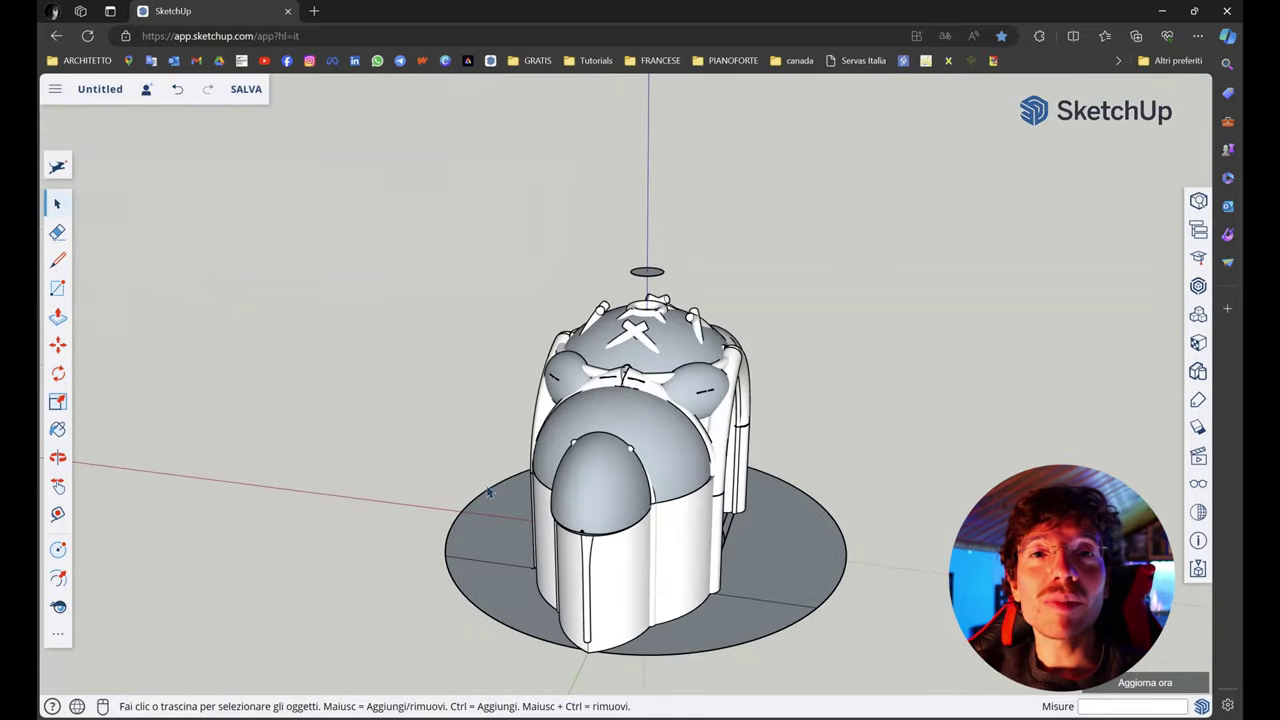
{"action": "mouse_move", "coordinate": [440, 440]}
{"action": "middle_mouse_down"}
{"action": "mouse_move", "coordinate": [734, 443]}
{"action": "mouse_move", "coordinate": [694, 423]}
{"action": "mouse_move", "coordinate": [840, 391]}
{"action": "mouse_move", "coordinate": [760, 374]}
{"action": "middle_mouse_up"}
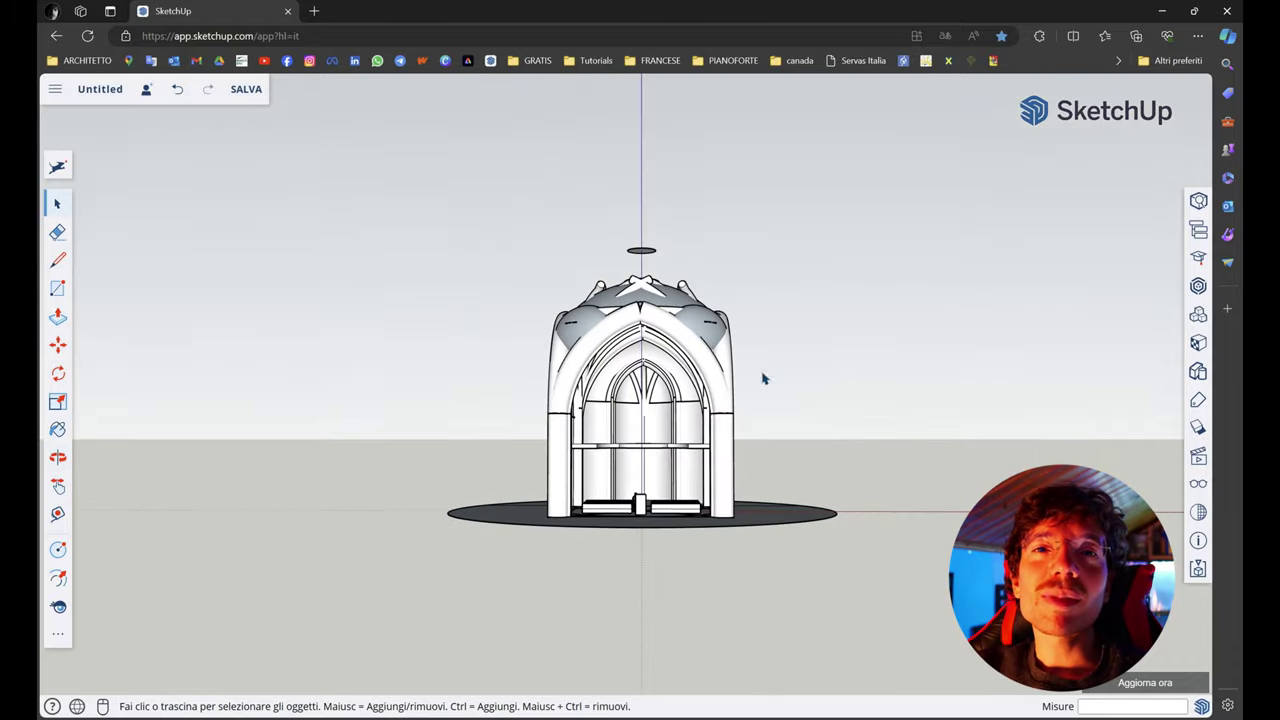
Zoom through the arched doorway into the nave, facing the pews and figure
{"action": "scroll", "coordinate": [760, 374], "scroll_direction": "up", "scroll_amount": 3}
{"action": "scroll", "coordinate": [564, 449], "scroll_direction": "down", "scroll_amount": 3}
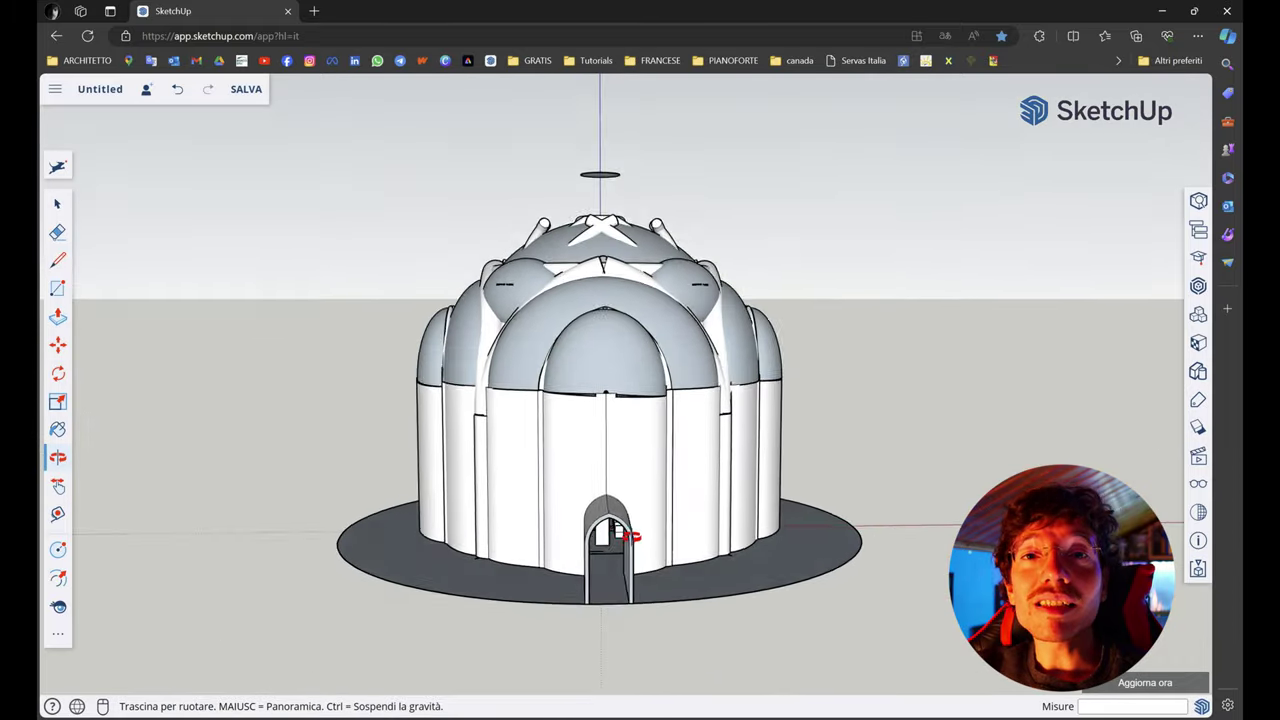
{"action": "scroll", "coordinate": [634, 534], "scroll_direction": "down", "scroll_amount": 1}
{"action": "scroll", "coordinate": [629, 503], "scroll_direction": "down", "scroll_amount": 1}
{"action": "scroll", "coordinate": [622, 461], "scroll_direction": "up", "scroll_amount": 5}
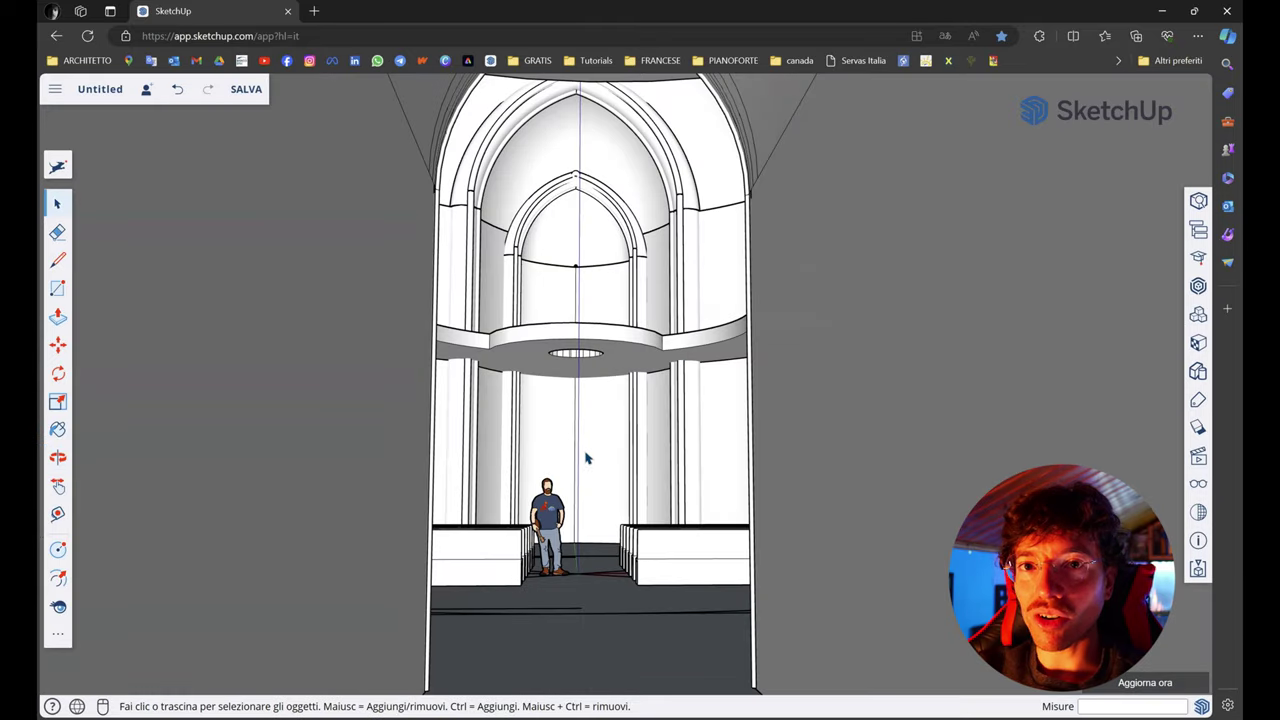
Inside the nave, look up at the vaulted ceiling ribs, then down to the pointed arches
{"action": "scroll", "coordinate": [587, 458], "scroll_direction": "up", "scroll_amount": 3}
{"action": "middle_click_drag", "start_coordinate": [569, 420], "coordinate": [152, 549]}
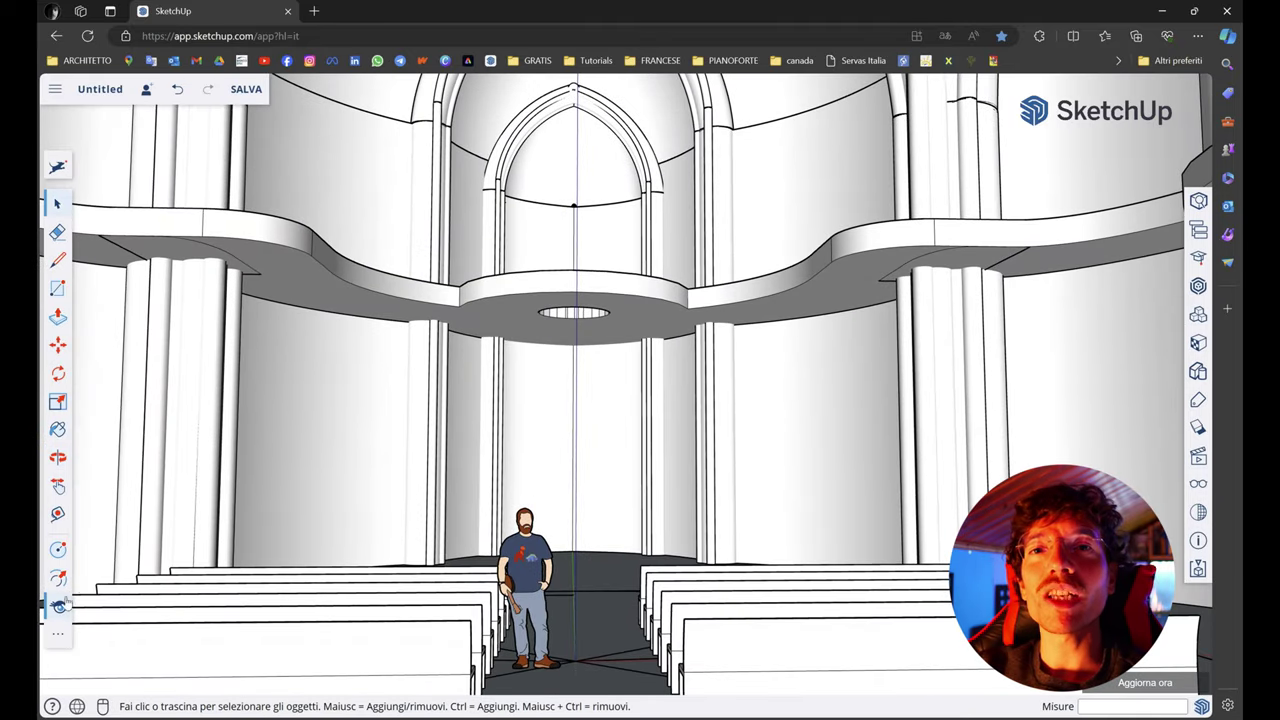
{"action": "mouse_move", "coordinate": [667, 515]}
{"action": "left_mouse_down"}
{"action": "mouse_move", "coordinate": [654, 380]}
{"action": "mouse_move", "coordinate": [664, 170]}
{"action": "left_mouse_up"}
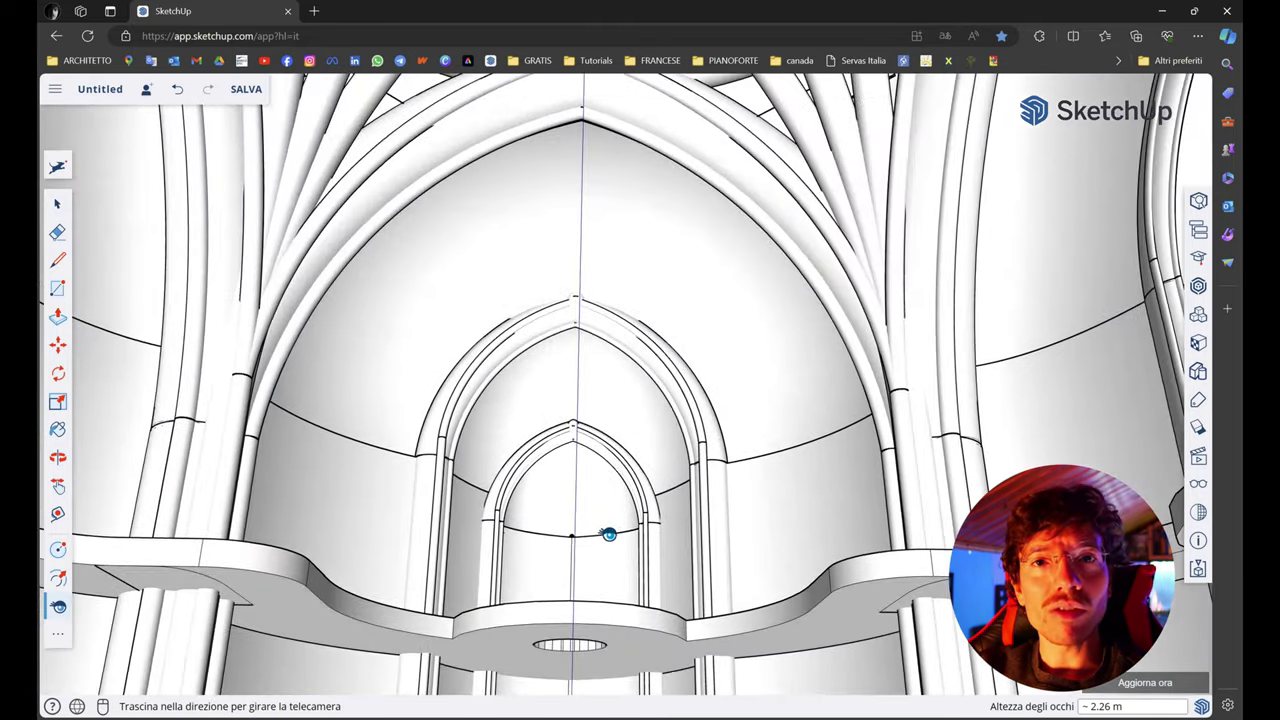
{"action": "mouse_move", "coordinate": [608, 531]}
{"action": "left_mouse_down"}
{"action": "mouse_move", "coordinate": [588, 381]}
{"action": "mouse_move", "coordinate": [586, 130]}
{"action": "left_mouse_up"}
{"action": "mouse_move", "coordinate": [609, 423]}
{"action": "left_mouse_down"}
{"action": "mouse_move", "coordinate": [609, 686]}
{"action": "mouse_move", "coordinate": [622, 519]}
{"action": "mouse_move", "coordinate": [566, 614]}
{"action": "left_mouse_up"}
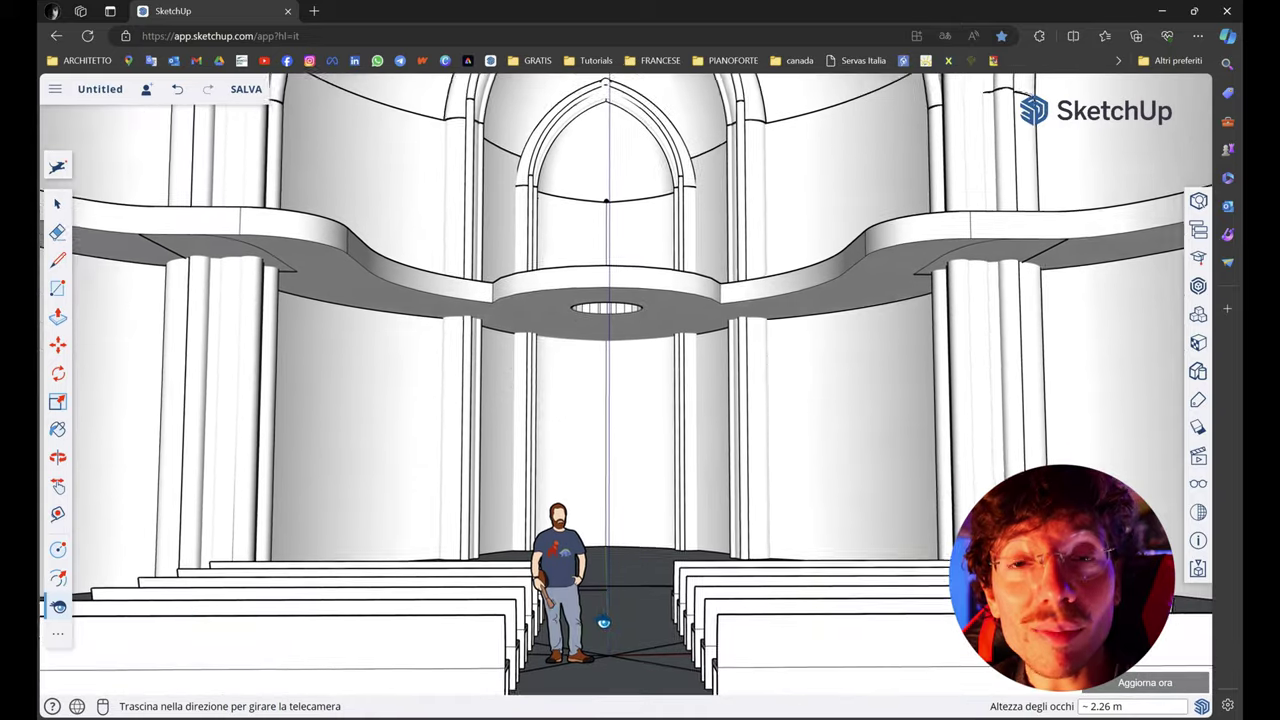
{"action": "scroll", "coordinate": [597, 466], "scroll_direction": "up", "scroll_amount": 2}
{"action": "scroll", "coordinate": [615, 380], "scroll_direction": "up", "scroll_amount": 2}
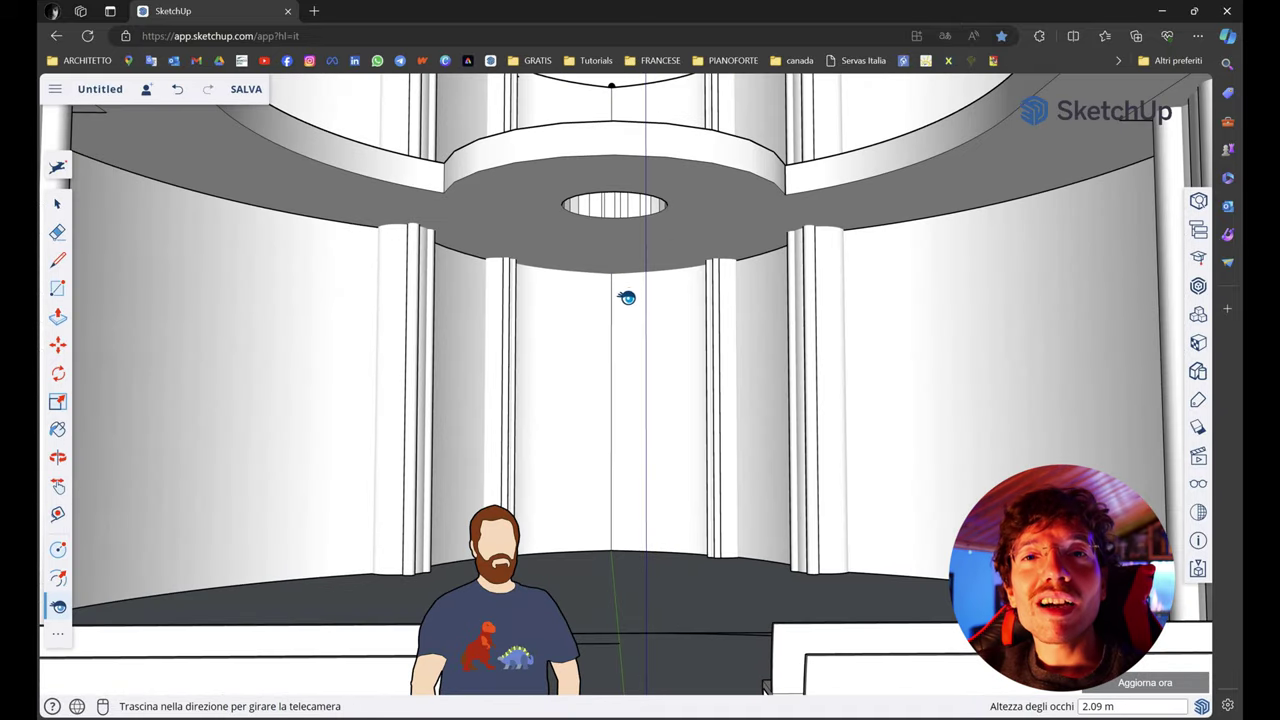
Tilt up to centre the vault's oculus ring, then sweep the side arches and return outside
{"action": "left_click_drag", "start_coordinate": [545, 432], "coordinate": [554, 246]}
{"action": "left_click_drag", "start_coordinate": [597, 329], "coordinate": [611, 106]}
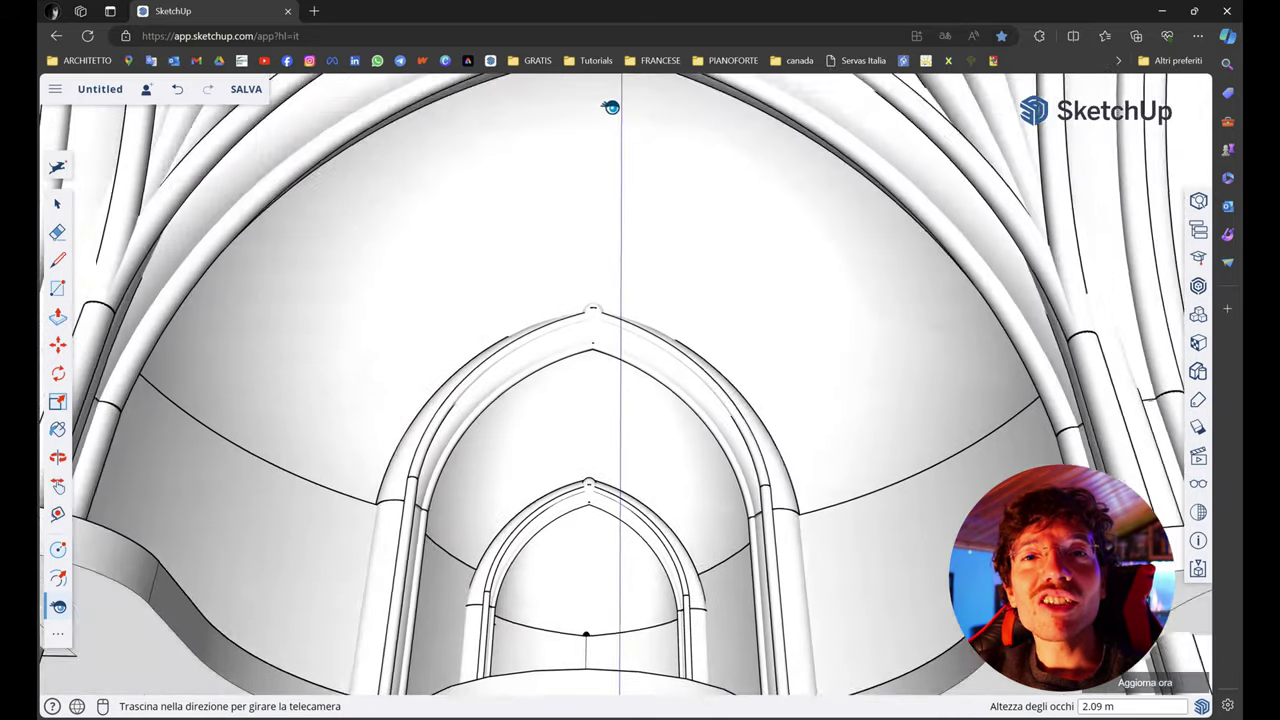
{"action": "left_click_drag", "start_coordinate": [597, 317], "coordinate": [614, 106]}
{"action": "left_click_drag", "start_coordinate": [634, 371], "coordinate": [631, 217]}
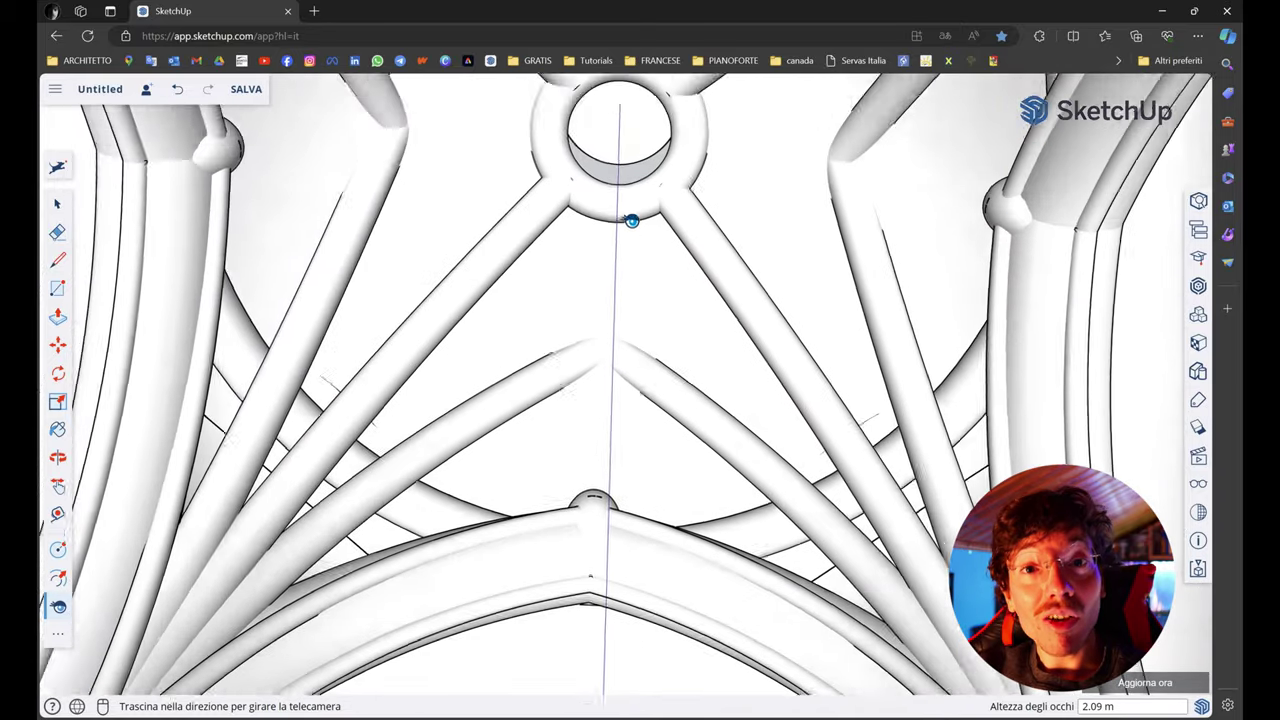
{"action": "mouse_move", "coordinate": [656, 405]}
{"action": "left_mouse_down"}
{"action": "mouse_move", "coordinate": [660, 283]}
{"action": "mouse_move", "coordinate": [657, 405]}
{"action": "mouse_move", "coordinate": [437, 434]}
{"action": "mouse_move", "coordinate": [403, 526]}
{"action": "mouse_move", "coordinate": [411, 626]}
{"action": "mouse_move", "coordinate": [561, 535]}
{"action": "mouse_move", "coordinate": [500, 690]}
{"action": "left_mouse_up"}
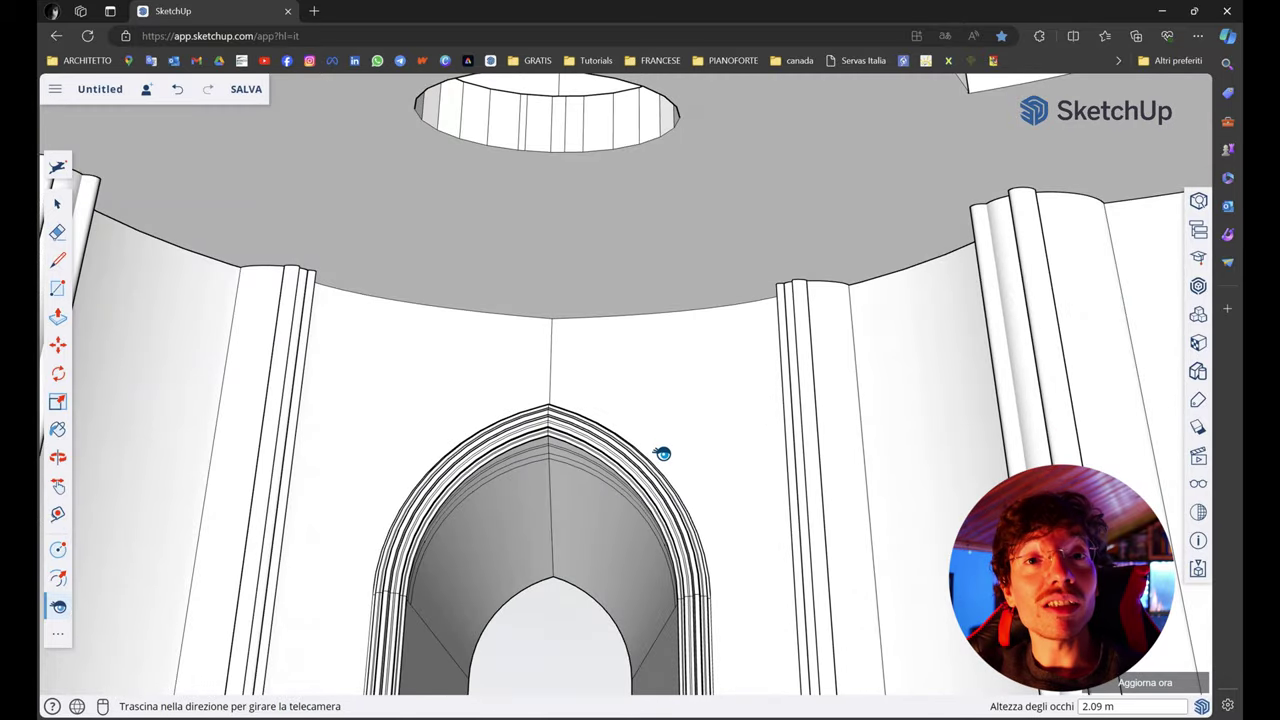
{"action": "left_click_drag", "start_coordinate": [662, 453], "coordinate": [660, 583]}
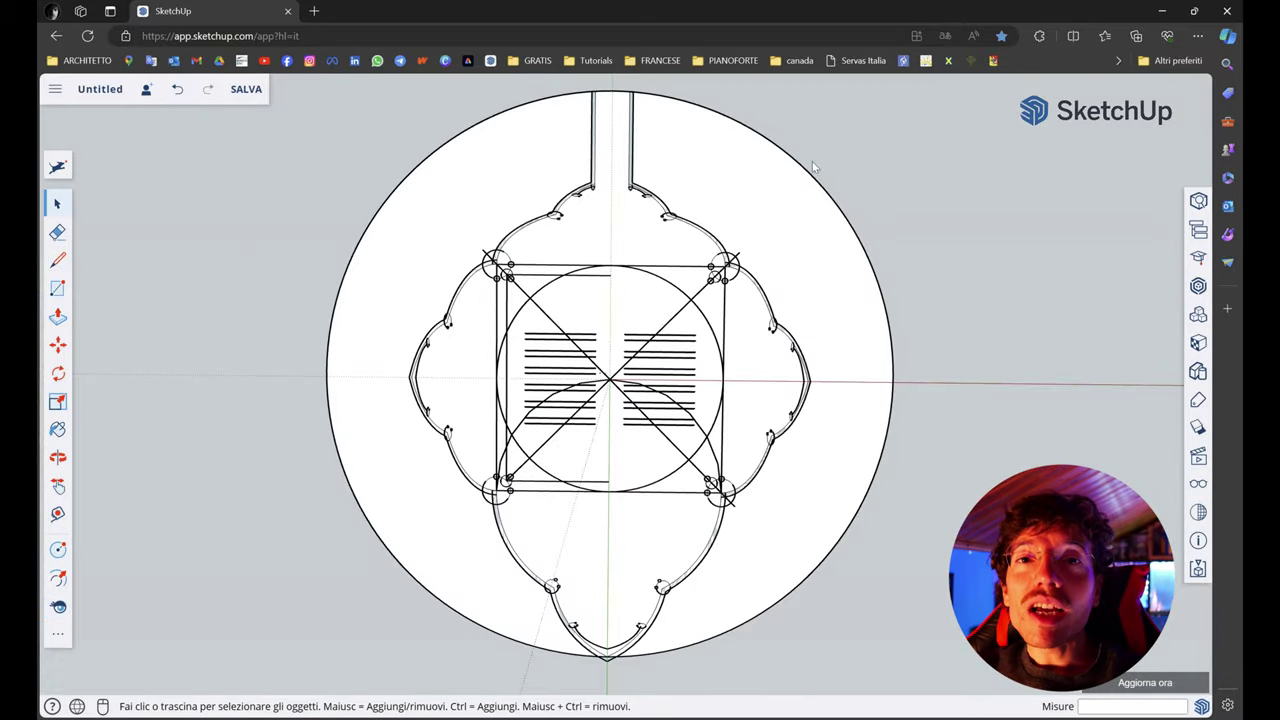
{"action": "mouse_move", "coordinate": [814, 167]}
{"action": "middle_mouse_down"}
{"action": "mouse_move", "coordinate": [760, 560]}
{"action": "mouse_move", "coordinate": [671, 457]}
{"action": "mouse_move", "coordinate": [658, 258]}
{"action": "mouse_move", "coordinate": [663, 436]}
{"action": "middle_mouse_up"}
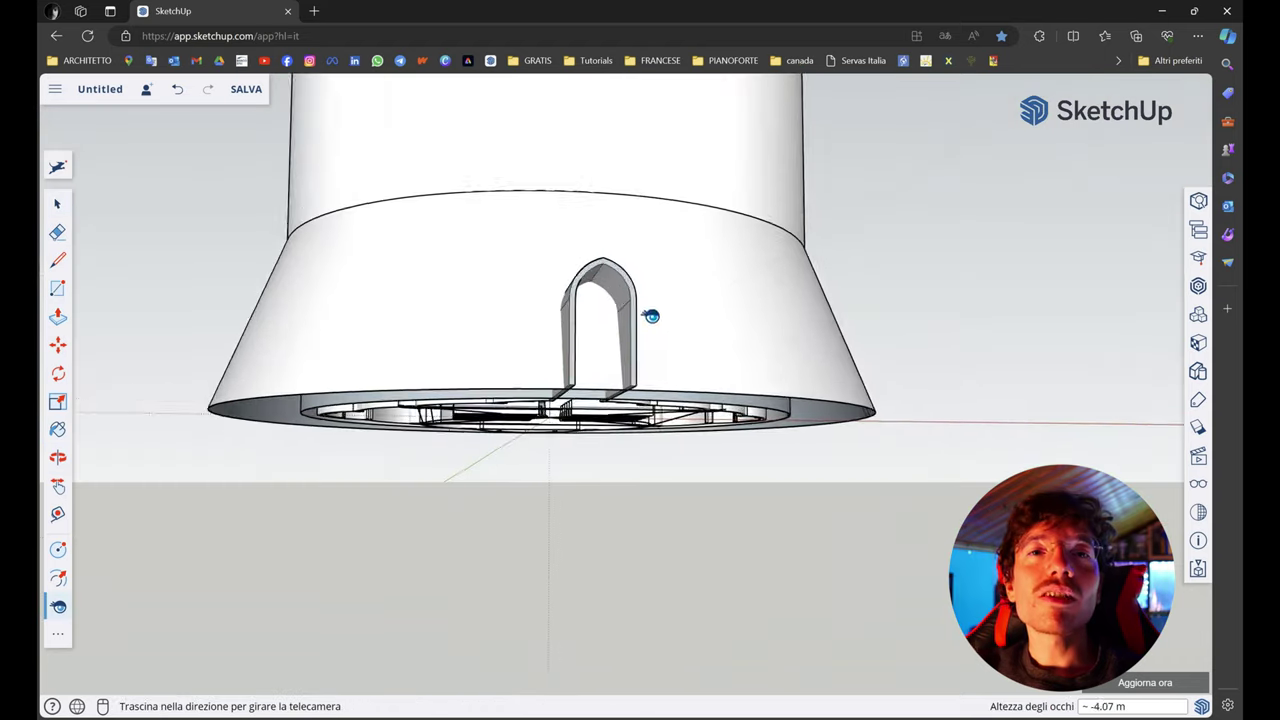
Orbit over the tower top and around its ring of arches, the arched balcony
{"action": "middle_click_drag", "start_coordinate": [649, 314], "coordinate": [669, 529]}
{"action": "scroll", "coordinate": [647, 543], "scroll_direction": "down", "scroll_amount": 5}
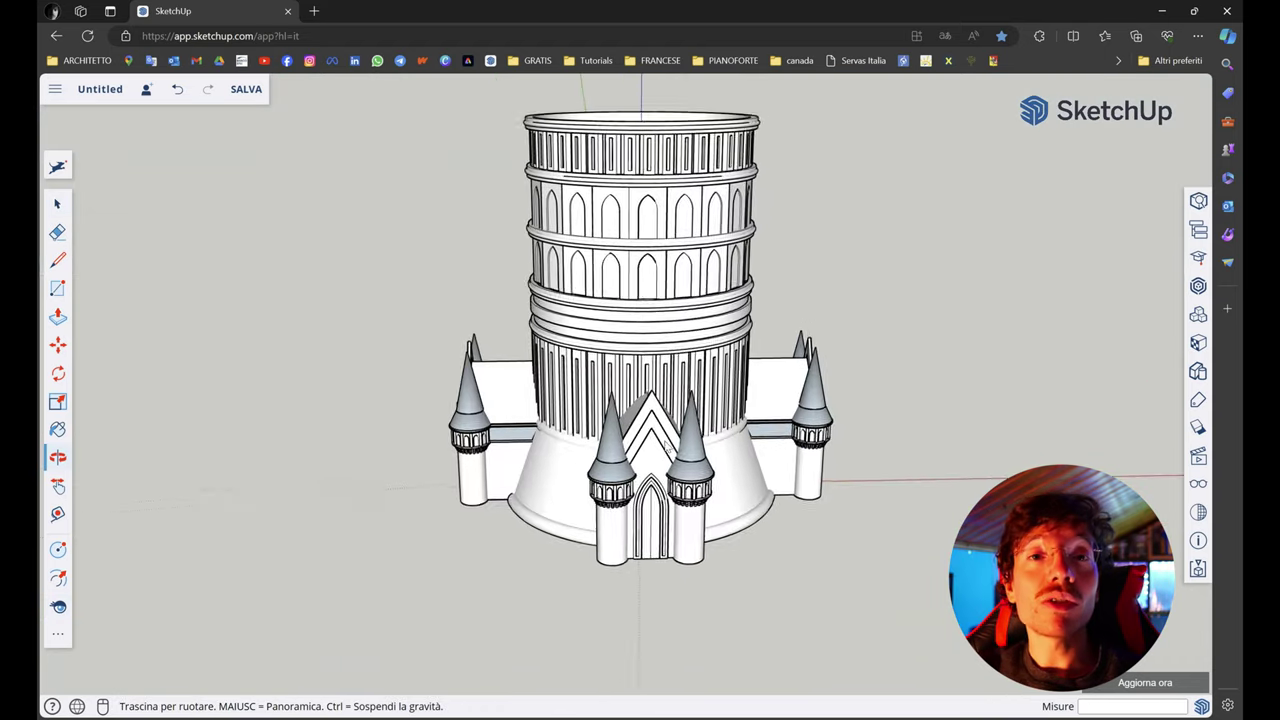
{"action": "middle_click_drag", "start_coordinate": [664, 440], "coordinate": [662, 462]}
{"action": "mouse_move", "coordinate": [637, 420]}
{"action": "middle_mouse_down"}
{"action": "mouse_move", "coordinate": [589, 389]}
{"action": "mouse_move", "coordinate": [640, 443]}
{"action": "mouse_move", "coordinate": [653, 411]}
{"action": "middle_mouse_up"}
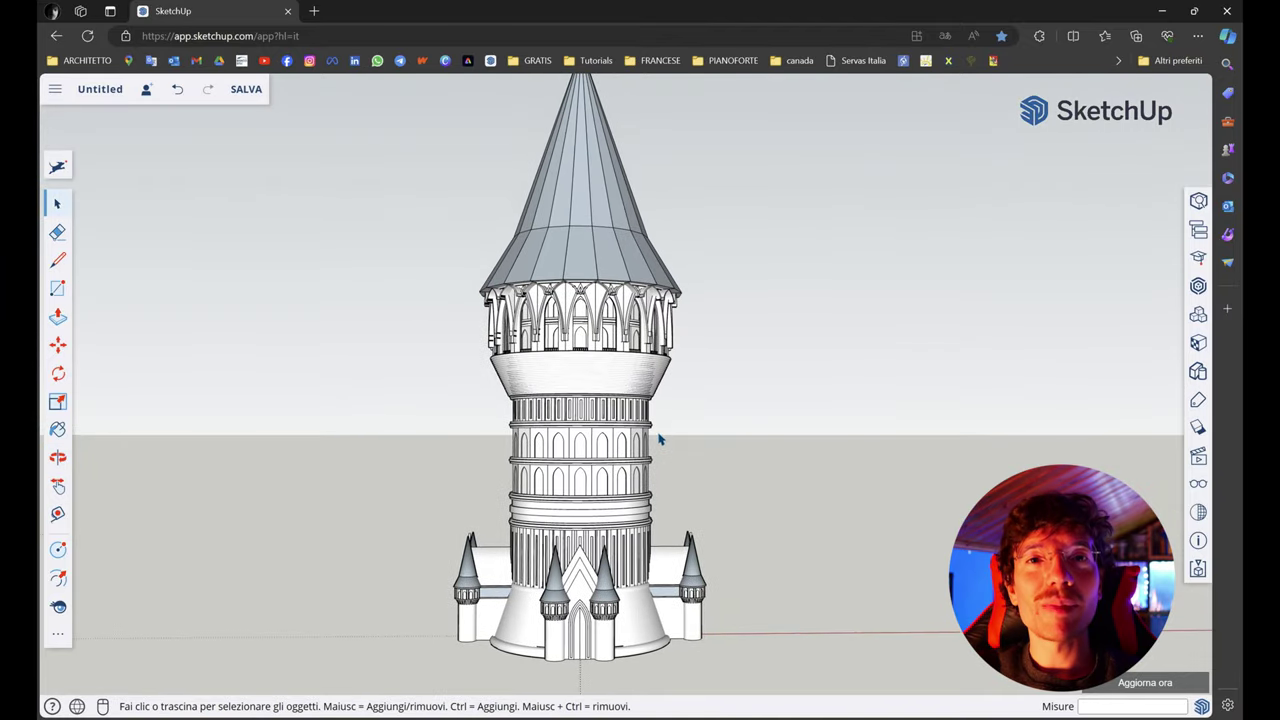
{"action": "scroll", "coordinate": [571, 386], "scroll_direction": "up", "scroll_amount": 5}
{"action": "middle_click_drag", "start_coordinate": [571, 386], "coordinate": [451, 400]}
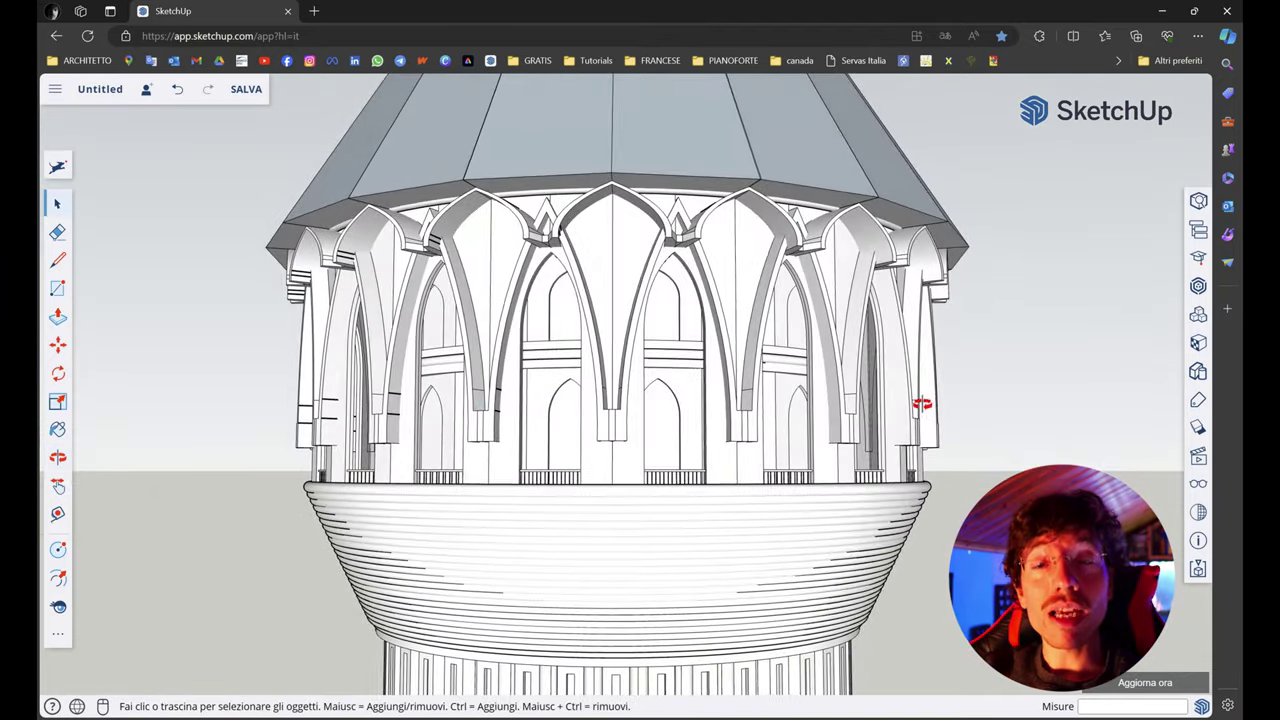
{"action": "mouse_move", "coordinate": [921, 404]}
{"action": "middle_mouse_down"}
{"action": "mouse_move", "coordinate": [731, 414]}
{"action": "mouse_move", "coordinate": [676, 350]}
{"action": "middle_mouse_up"}
{"action": "scroll", "coordinate": [731, 414], "scroll_direction": "down", "scroll_amount": 5}
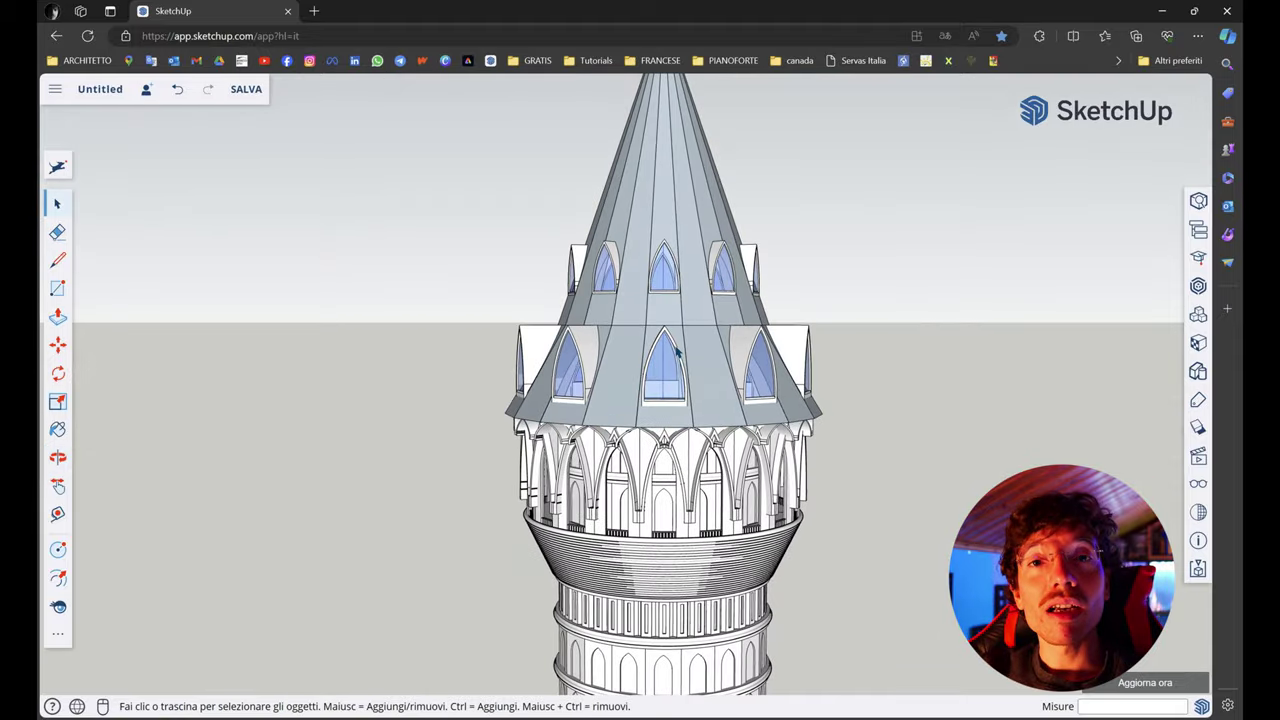
{"action": "scroll", "coordinate": [676, 350], "scroll_direction": "up", "scroll_amount": 3}
Circle the spire's dormer windows from above, then Look Around inside to view up the spire
{"action": "mouse_move", "coordinate": [666, 423]}
{"action": "middle_mouse_down"}
{"action": "mouse_move", "coordinate": [640, 434]}
{"action": "mouse_move", "coordinate": [443, 429]}
{"action": "mouse_move", "coordinate": [388, 389]}
{"action": "mouse_move", "coordinate": [457, 334]}
{"action": "mouse_move", "coordinate": [606, 357]}
{"action": "middle_mouse_up"}
{"action": "scroll", "coordinate": [609, 394], "scroll_direction": "down", "scroll_amount": 2}
{"action": "scroll", "coordinate": [684, 428], "scroll_direction": "down", "scroll_amount": 3}
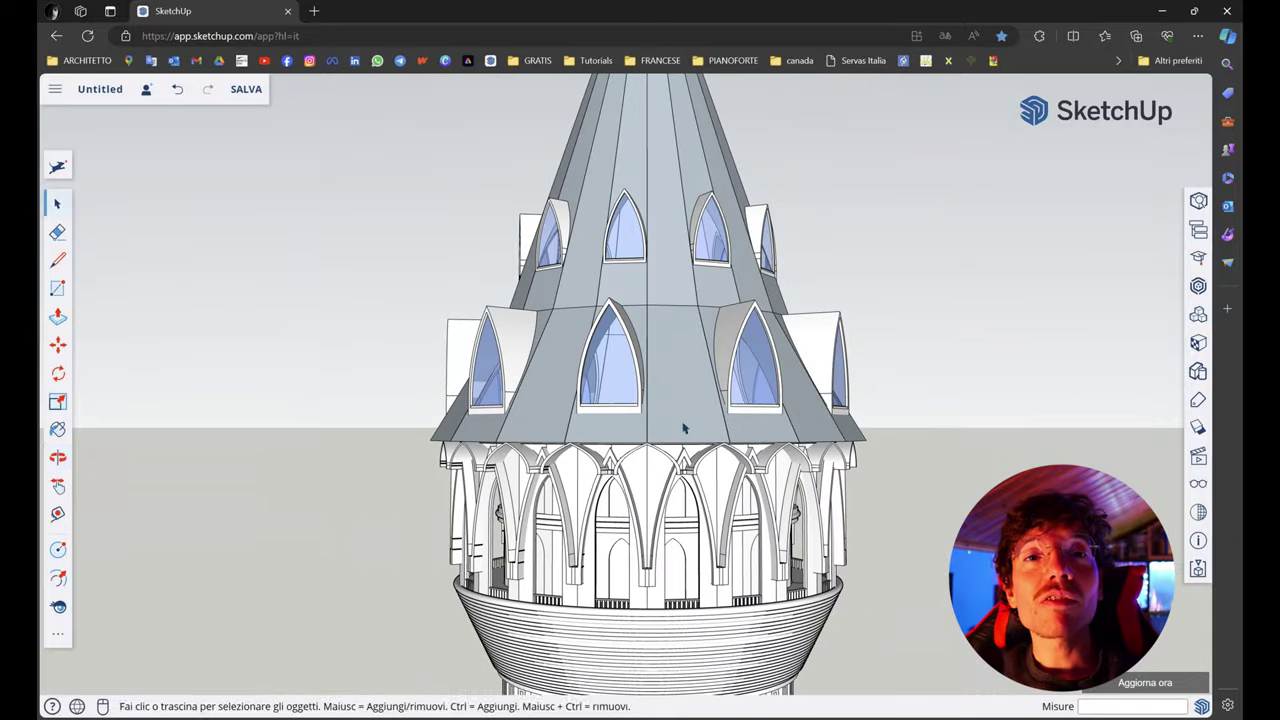
{"action": "mouse_move", "coordinate": [684, 428]}
{"action": "middle_mouse_down"}
{"action": "mouse_move", "coordinate": [663, 363]}
{"action": "mouse_move", "coordinate": [586, 297]}
{"action": "mouse_move", "coordinate": [625, 363]}
{"action": "middle_mouse_up"}
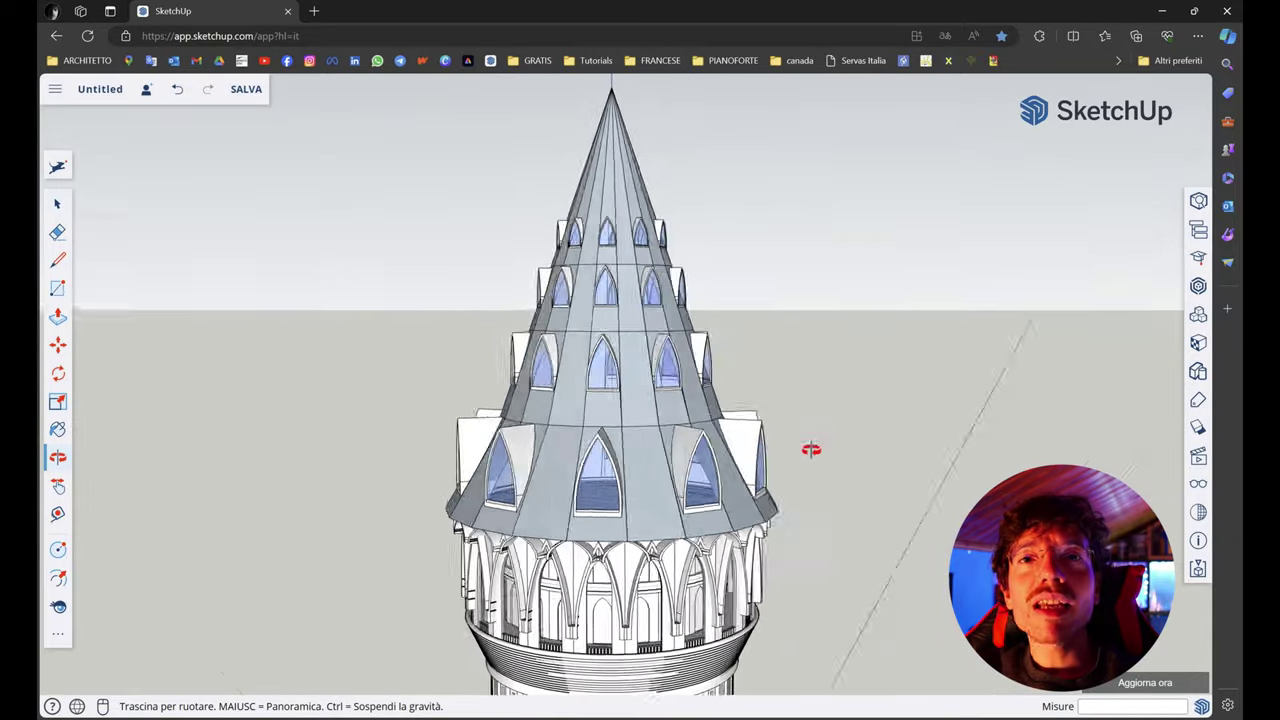
{"action": "middle_click_drag", "start_coordinate": [811, 450], "coordinate": [826, 466]}
{"action": "left_click", "coordinate": [737, 277]}
{"action": "mouse_move", "coordinate": [737, 277]}
{"action": "left_mouse_down"}
{"action": "mouse_move", "coordinate": [697, 247]}
{"action": "mouse_move", "coordinate": [700, 351]}
{"action": "mouse_move", "coordinate": [730, 357]}
{"action": "left_mouse_up"}
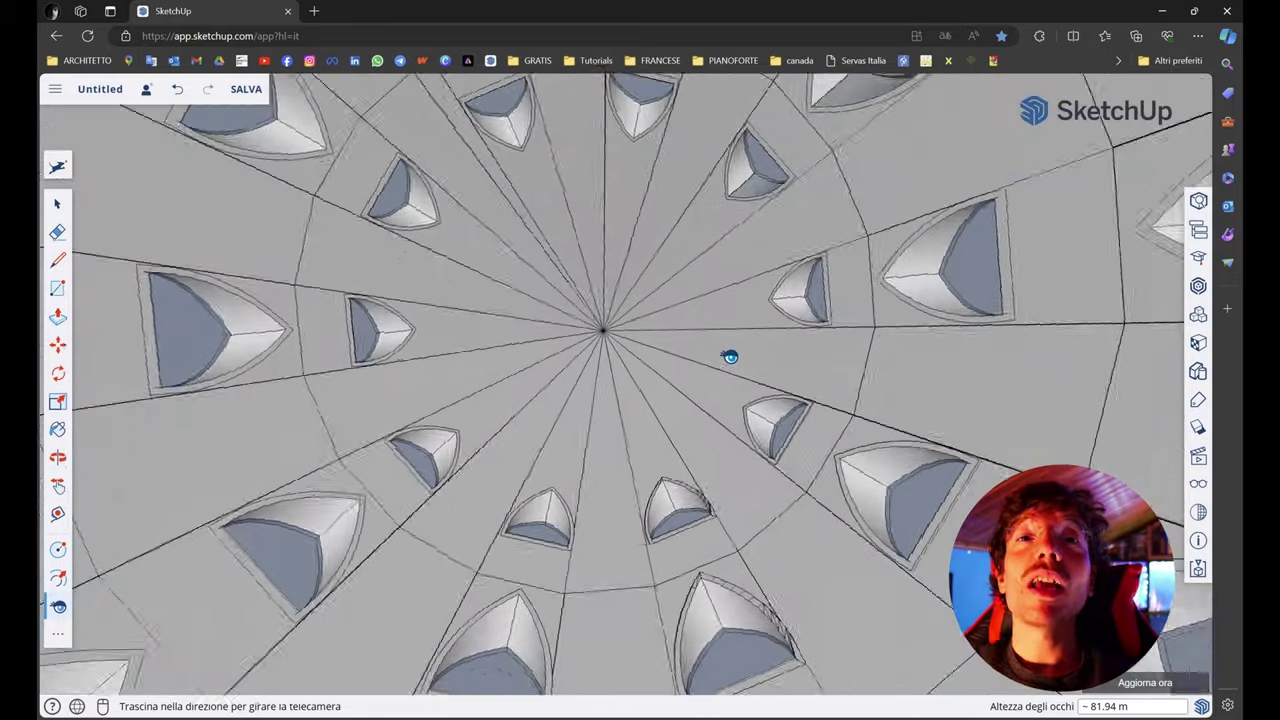
Orbit around the spire's glass lantern from above, eye level and a rotated angle
{"action": "middle_click_drag", "start_coordinate": [539, 309], "coordinate": [481, 464]}
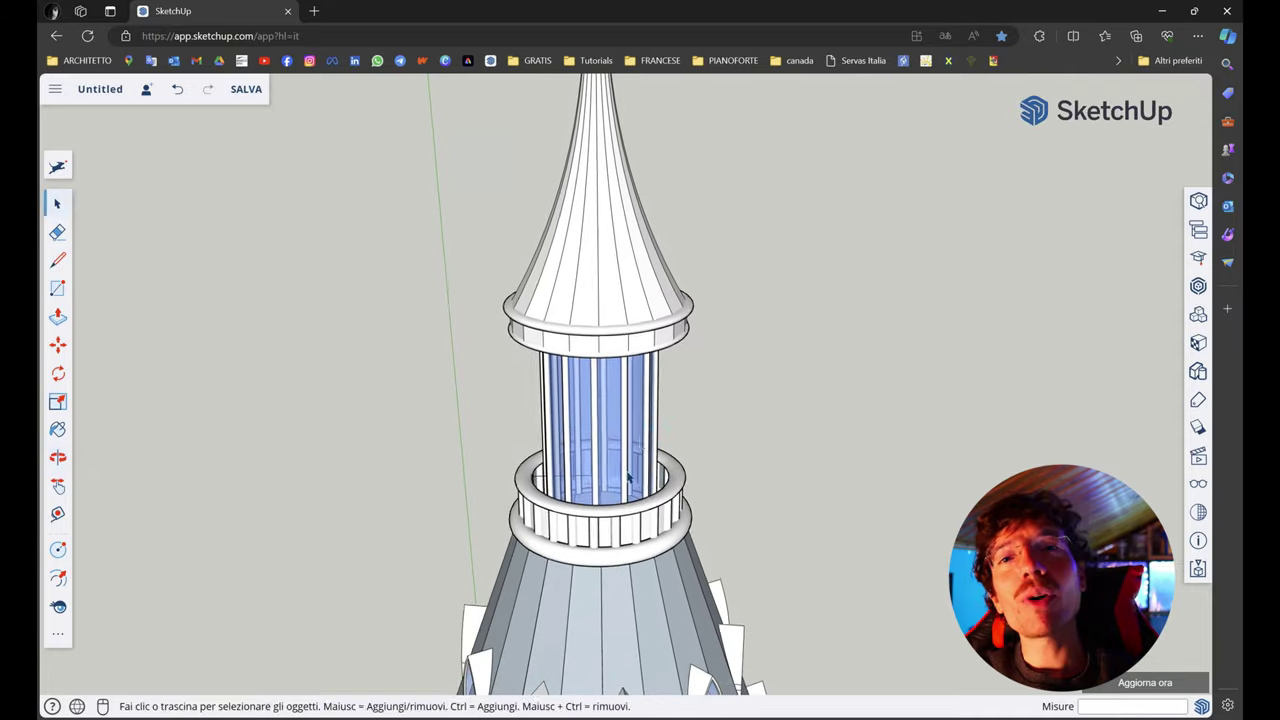
{"action": "mouse_move", "coordinate": [628, 477]}
{"action": "middle_mouse_down"}
{"action": "mouse_move", "coordinate": [640, 354]}
{"action": "mouse_move", "coordinate": [604, 388]}
{"action": "middle_mouse_up"}
{"action": "mouse_move", "coordinate": [571, 471]}
{"action": "middle_mouse_down"}
{"action": "mouse_move", "coordinate": [811, 563]}
{"action": "mouse_move", "coordinate": [543, 523]}
{"action": "mouse_move", "coordinate": [606, 571]}
{"action": "mouse_move", "coordinate": [835, 632]}
{"action": "middle_mouse_up"}
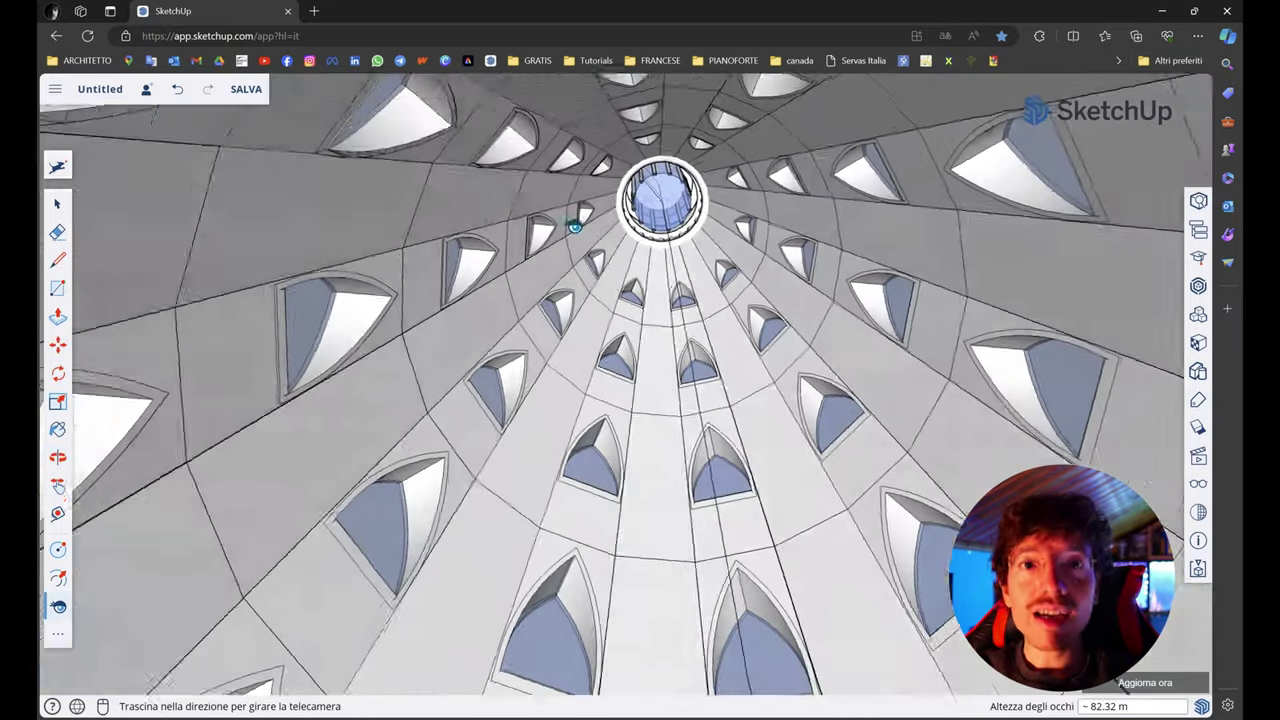
Look up inside the tower to centre the dome oculus, swinging past the window rows
{"action": "left_click_drag", "start_coordinate": [663, 306], "coordinate": [720, 374]}
{"action": "mouse_move", "coordinate": [720, 374]}
{"action": "middle_mouse_down"}
{"action": "mouse_move", "coordinate": [541, 203]}
{"action": "mouse_move", "coordinate": [571, 214]}
{"action": "middle_mouse_up"}
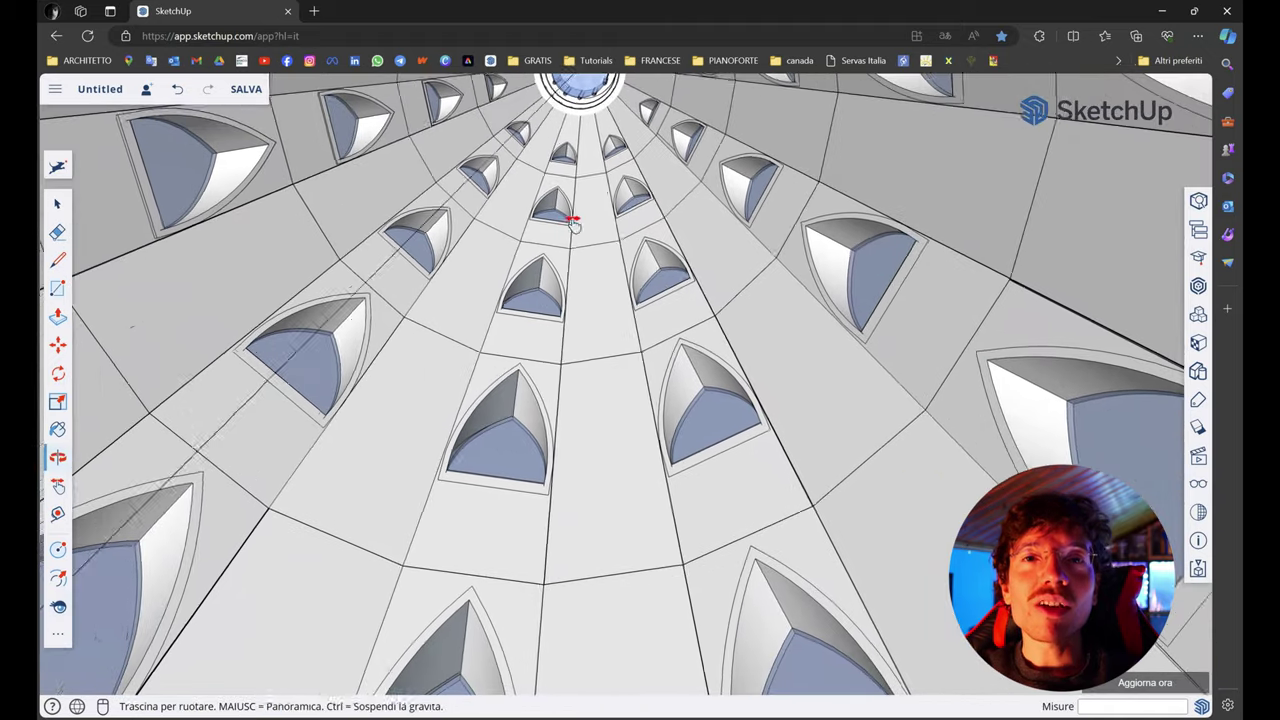
{"action": "mouse_move", "coordinate": [594, 294]}
{"action": "left_mouse_down"}
{"action": "mouse_move", "coordinate": [667, 352]}
{"action": "mouse_move", "coordinate": [594, 326]}
{"action": "mouse_move", "coordinate": [531, 337]}
{"action": "left_mouse_up"}
{"action": "key", "text": "o"}
{"action": "mouse_move", "coordinate": [780, 385]}
{"action": "left_mouse_down"}
{"action": "mouse_move", "coordinate": [726, 334]}
{"action": "mouse_move", "coordinate": [743, 320]}
{"action": "mouse_move", "coordinate": [737, 294]}
{"action": "mouse_move", "coordinate": [743, 320]}
{"action": "left_mouse_up"}
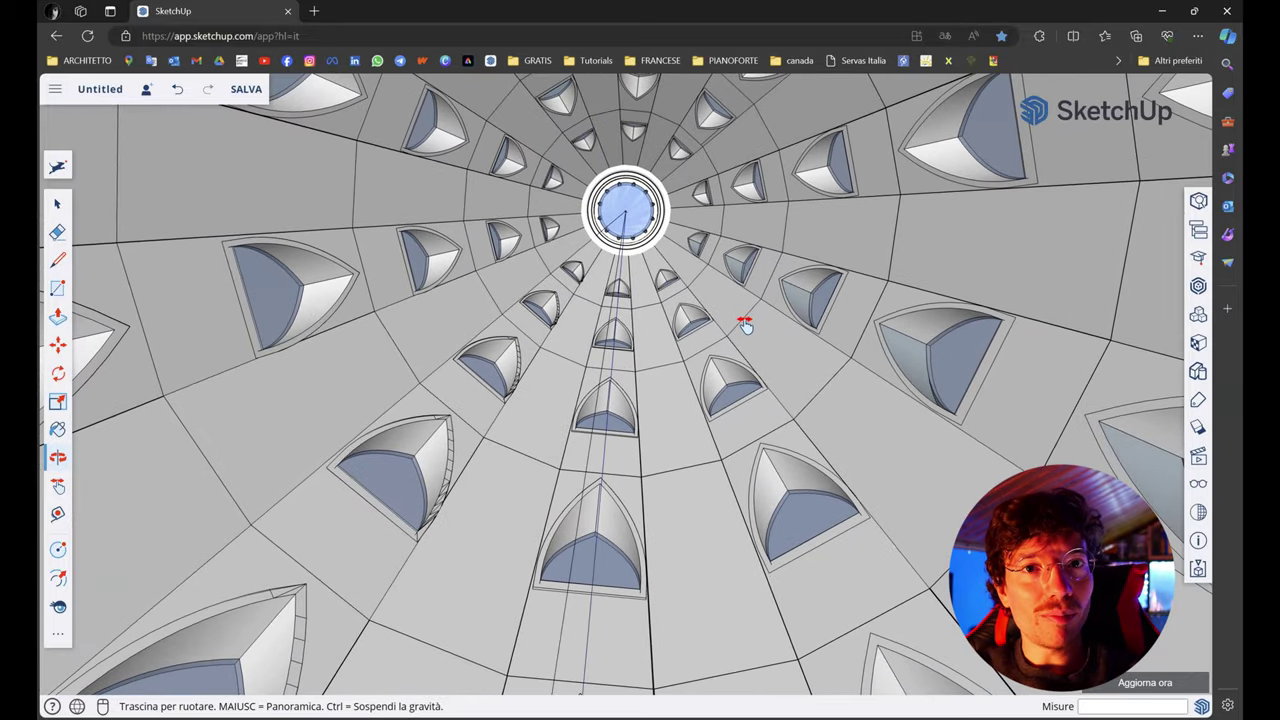
{"action": "key", "text": "shift+o"}
Tilt up the central tower, zoom out to the whole castle, then zoom into the arched courtyard wall
{"action": "left_click_drag", "start_coordinate": [645, 431], "coordinate": [640, 229]}
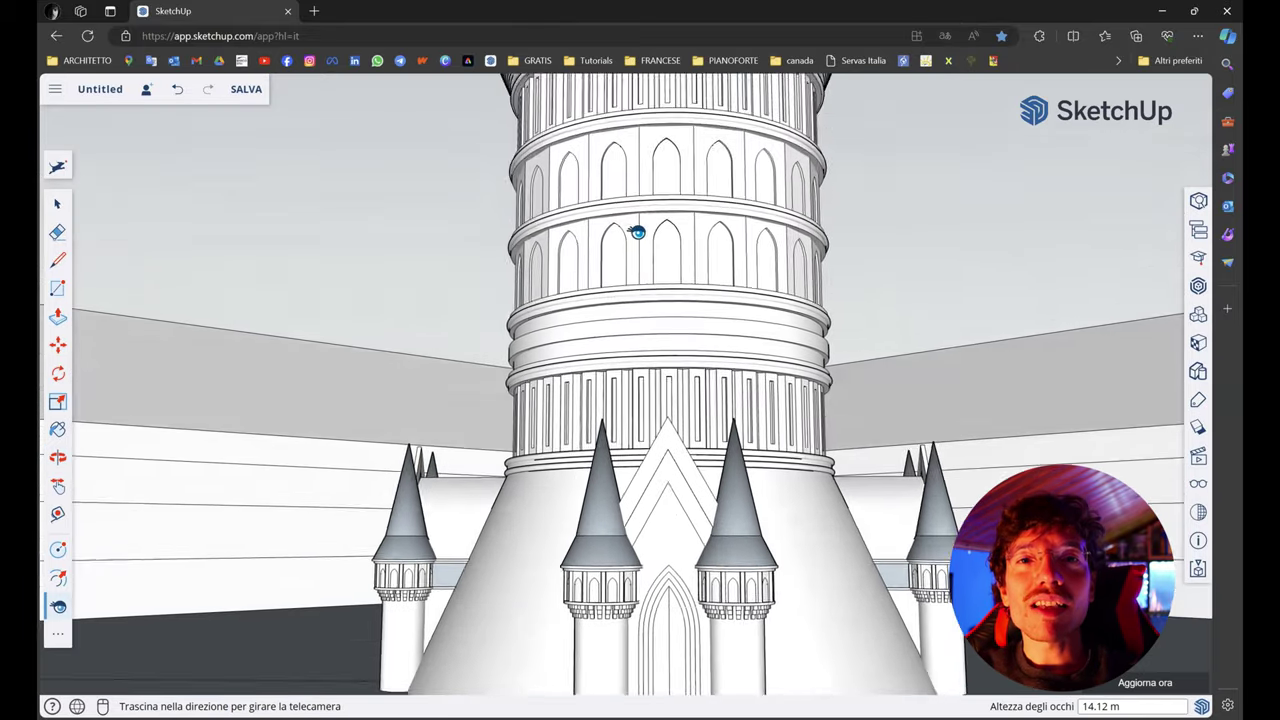
{"action": "mouse_move", "coordinate": [700, 430]}
{"action": "left_mouse_down"}
{"action": "mouse_move", "coordinate": [721, 270]}
{"action": "mouse_move", "coordinate": [629, 409]}
{"action": "mouse_move", "coordinate": [349, 611]}
{"action": "mouse_move", "coordinate": [571, 523]}
{"action": "mouse_move", "coordinate": [303, 592]}
{"action": "mouse_move", "coordinate": [543, 551]}
{"action": "mouse_move", "coordinate": [874, 523]}
{"action": "mouse_move", "coordinate": [931, 569]}
{"action": "mouse_move", "coordinate": [752, 573]}
{"action": "left_mouse_up"}
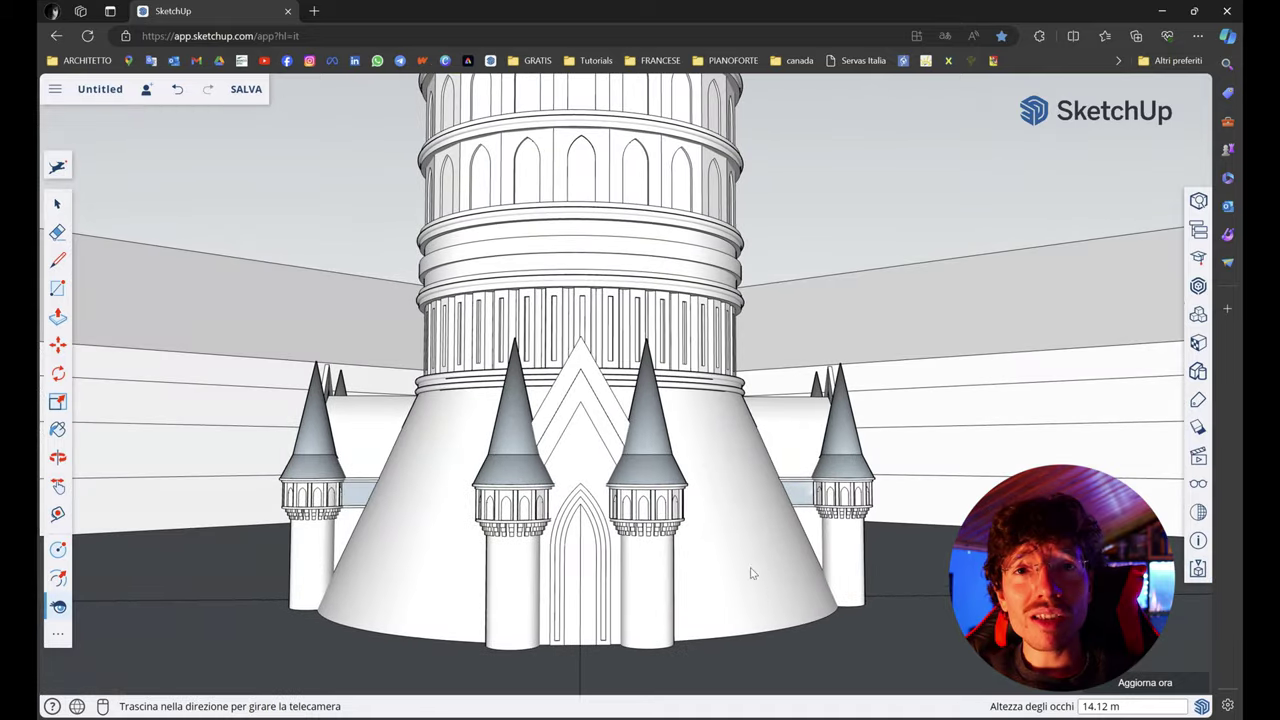
{"action": "key", "text": "shift+z"}
{"action": "mouse_move", "coordinate": [624, 503]}
{"action": "middle_mouse_down"}
{"action": "mouse_move", "coordinate": [700, 417]}
{"action": "mouse_move", "coordinate": [934, 489]}
{"action": "mouse_move", "coordinate": [878, 577]}
{"action": "mouse_move", "coordinate": [629, 563]}
{"action": "mouse_move", "coordinate": [434, 580]}
{"action": "mouse_move", "coordinate": [737, 509]}
{"action": "mouse_move", "coordinate": [457, 505]}
{"action": "mouse_move", "coordinate": [834, 449]}
{"action": "mouse_move", "coordinate": [926, 409]}
{"action": "mouse_move", "coordinate": [951, 437]}
{"action": "mouse_move", "coordinate": [686, 309]}
{"action": "mouse_move", "coordinate": [749, 274]}
{"action": "mouse_move", "coordinate": [818, 275]}
{"action": "mouse_move", "coordinate": [823, 360]}
{"action": "middle_mouse_up"}
{"action": "scroll", "coordinate": [951, 437], "scroll_direction": "up", "scroll_amount": 5}
{"action": "scroll", "coordinate": [823, 360], "scroll_direction": "up", "scroll_amount": 5}
{"action": "scroll", "coordinate": [763, 412], "scroll_direction": "up", "scroll_amount": 3}
{"action": "mouse_move", "coordinate": [763, 412]}
{"action": "middle_mouse_down"}
{"action": "mouse_move", "coordinate": [808, 374]}
{"action": "mouse_move", "coordinate": [684, 536]}
{"action": "middle_mouse_up"}
Drop to an eye-level courtyard view and Look Around, turning left away from the tower
{"action": "scroll", "coordinate": [679, 514], "scroll_direction": "down", "scroll_amount": 2}
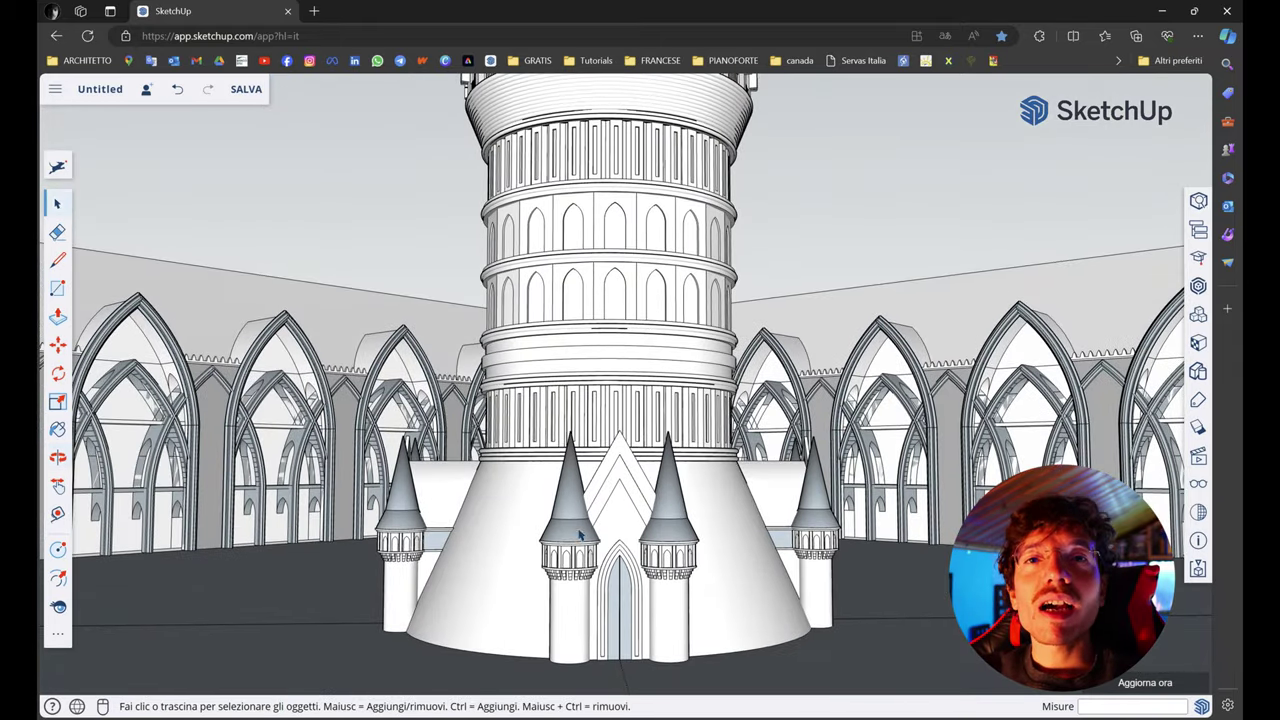
{"action": "scroll", "coordinate": [594, 429], "scroll_direction": "down", "scroll_amount": 5}
{"action": "mouse_move", "coordinate": [594, 429]}
{"action": "middle_mouse_down"}
{"action": "mouse_move", "coordinate": [613, 328]}
{"action": "mouse_move", "coordinate": [680, 294]}
{"action": "mouse_move", "coordinate": [665, 292]}
{"action": "middle_mouse_up"}
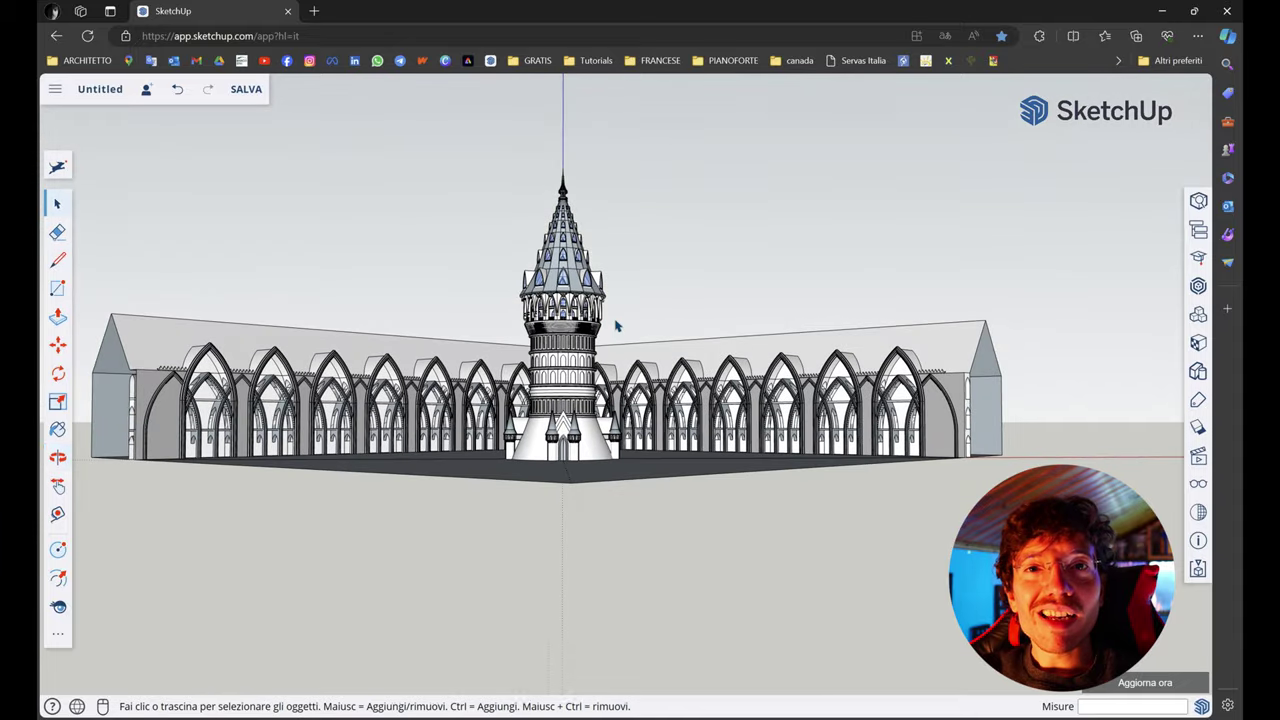
{"action": "scroll", "coordinate": [617, 326], "scroll_direction": "up", "scroll_amount": 3}
{"action": "scroll", "coordinate": [629, 354], "scroll_direction": "up", "scroll_amount": 3}
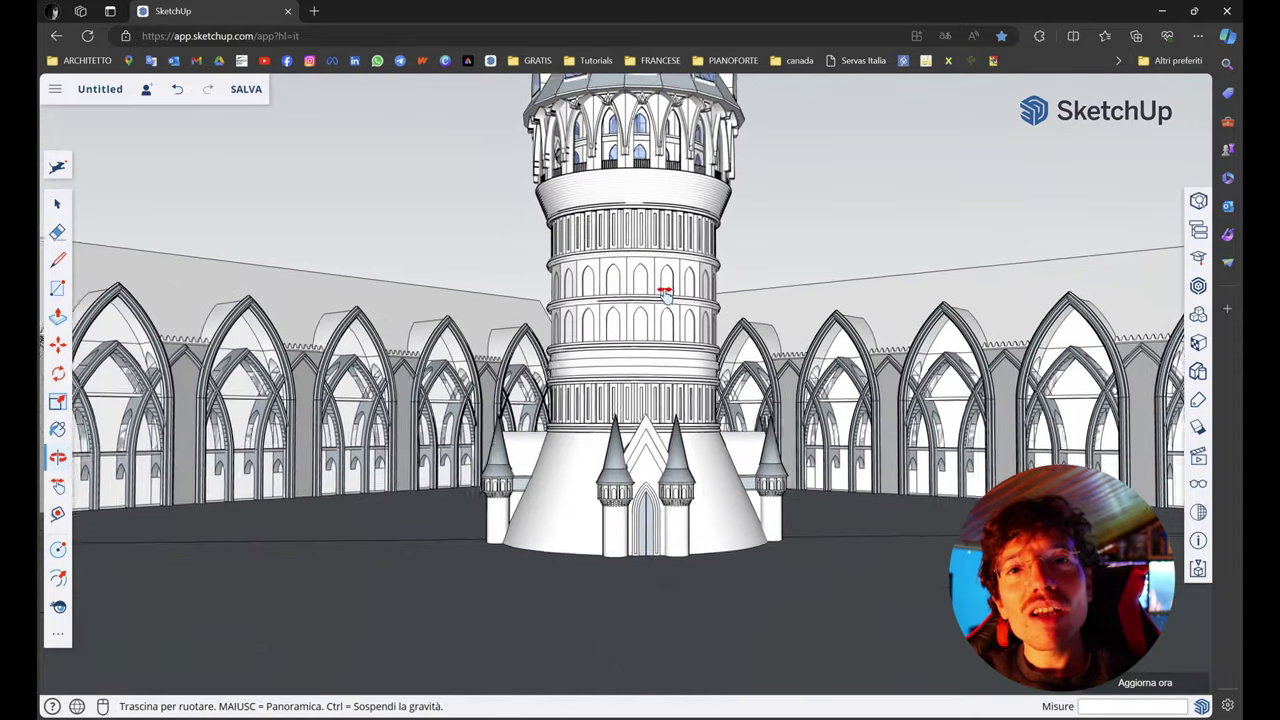
{"action": "left_click", "coordinate": [58, 606]}
{"action": "left_click_drag", "start_coordinate": [560, 440], "coordinate": [148, 440]}
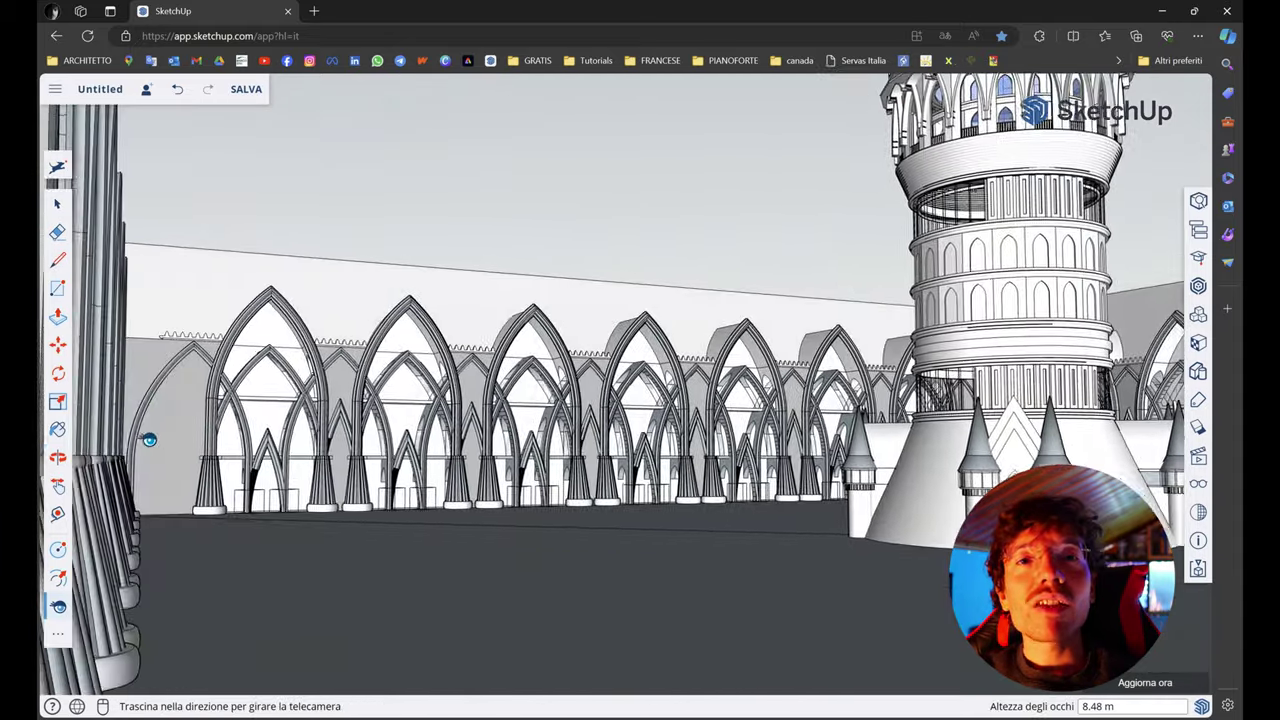
Orbit around the courtyard and rotate the view along the pointed arcade
{"action": "scroll", "coordinate": [743, 437], "scroll_direction": "down", "scroll_amount": 5}
{"action": "mouse_move", "coordinate": [743, 437]}
{"action": "middle_mouse_down"}
{"action": "mouse_move", "coordinate": [734, 509]}
{"action": "mouse_move", "coordinate": [771, 514]}
{"action": "middle_mouse_up"}
{"action": "scroll", "coordinate": [829, 668], "scroll_direction": "up", "scroll_amount": 6}
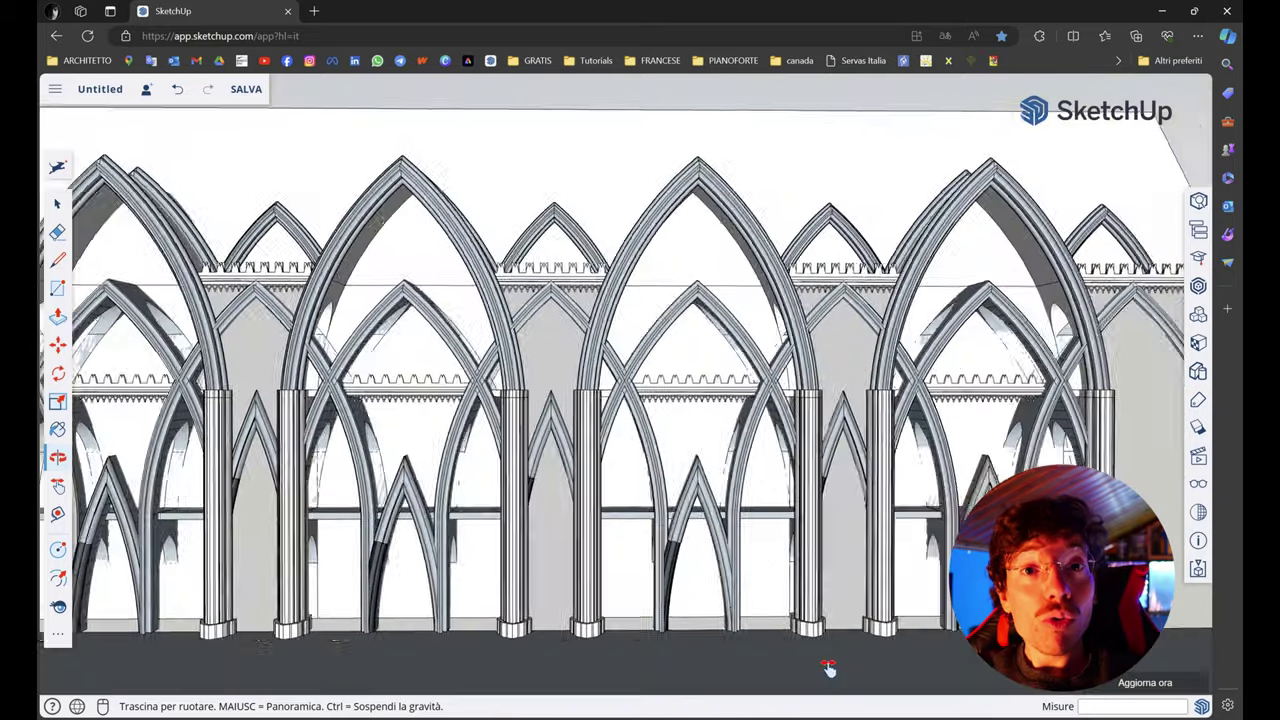
{"action": "middle_click_drag", "start_coordinate": [829, 668], "coordinate": [863, 666]}
{"action": "mouse_move", "coordinate": [520, 666]}
{"action": "middle_mouse_down"}
{"action": "mouse_move", "coordinate": [491, 660]}
{"action": "mouse_move", "coordinate": [1060, 655]}
{"action": "middle_mouse_up"}
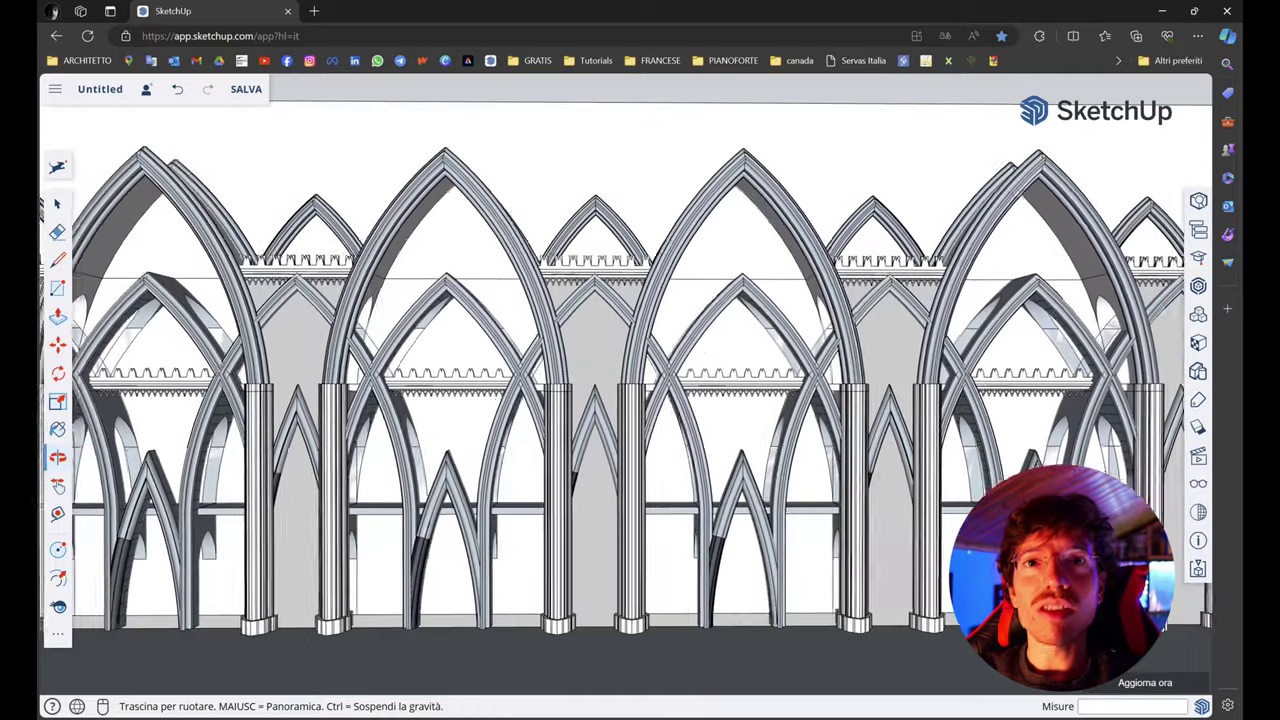
Jump to the textured gothic wall, zoom in, then orbit to show the whole wall and tiled roof
{"action": "key", "text": "space"}
{"action": "scroll", "coordinate": [574, 449], "scroll_direction": "up", "scroll_amount": 3}
{"action": "scroll", "coordinate": [523, 471], "scroll_direction": "up", "scroll_amount": 2}
{"action": "scroll", "coordinate": [519, 461], "scroll_direction": "up", "scroll_amount": 2}
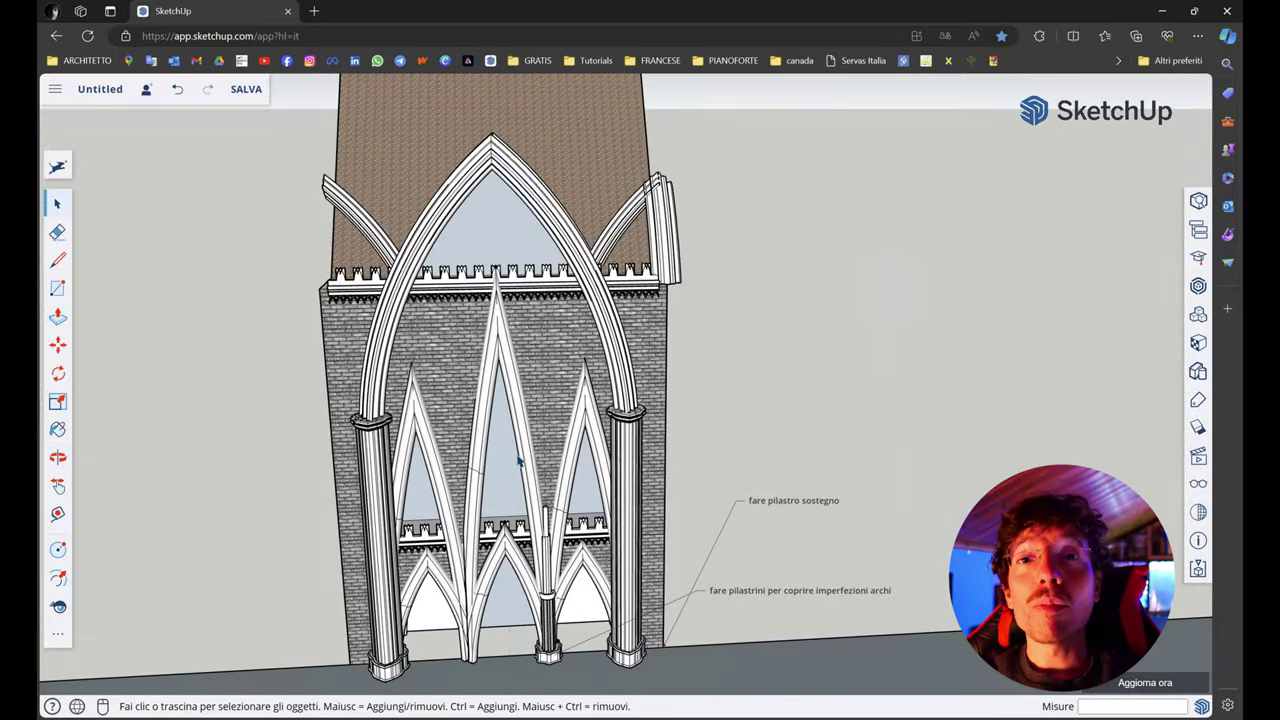
{"action": "scroll", "coordinate": [519, 461], "scroll_direction": "down", "scroll_amount": 3}
{"action": "mouse_move", "coordinate": [517, 429]}
{"action": "middle_mouse_down"}
{"action": "mouse_move", "coordinate": [505, 353]}
{"action": "mouse_move", "coordinate": [586, 394]}
{"action": "mouse_move", "coordinate": [700, 409]}
{"action": "mouse_move", "coordinate": [586, 363]}
{"action": "mouse_move", "coordinate": [598, 490]}
{"action": "mouse_move", "coordinate": [912, 540]}
{"action": "middle_mouse_up"}
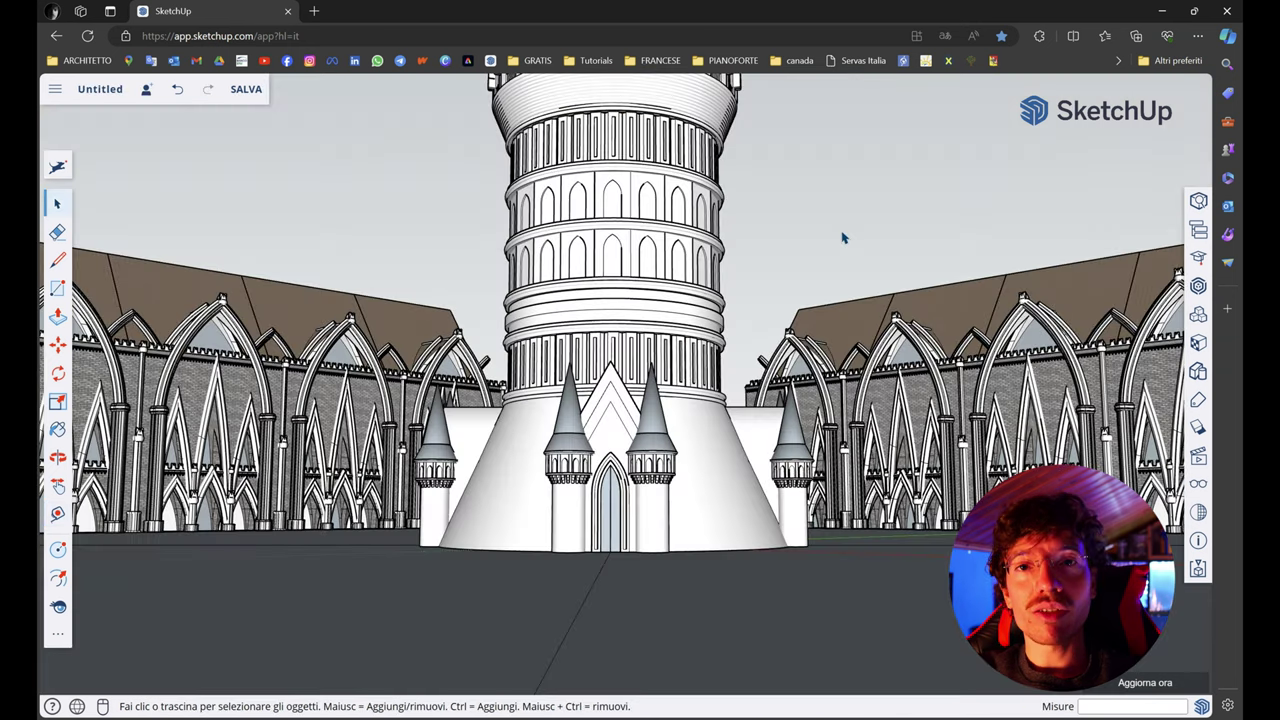
Bring the tower into view and Look Around up the spire, down to its base and the side building
{"action": "middle_click_drag", "start_coordinate": [795, 252], "coordinate": [805, 291]}
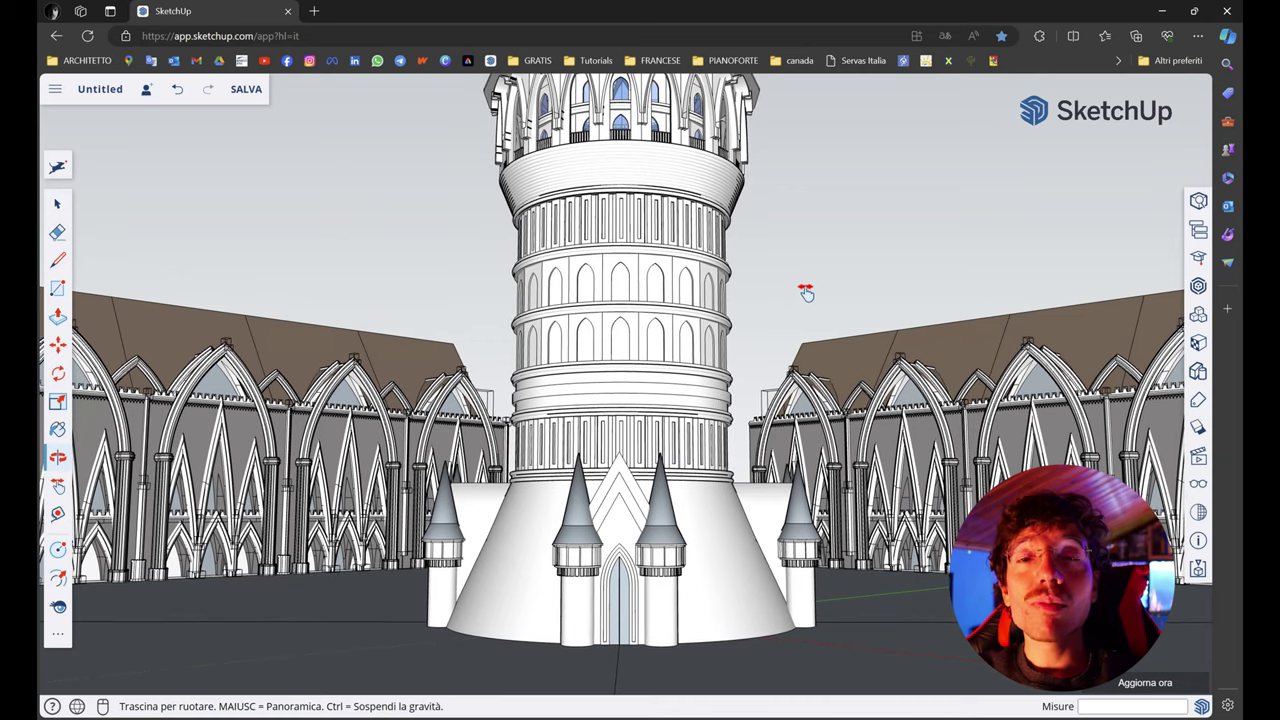
{"action": "middle_click_drag", "start_coordinate": [805, 291], "coordinate": [810, 294]}
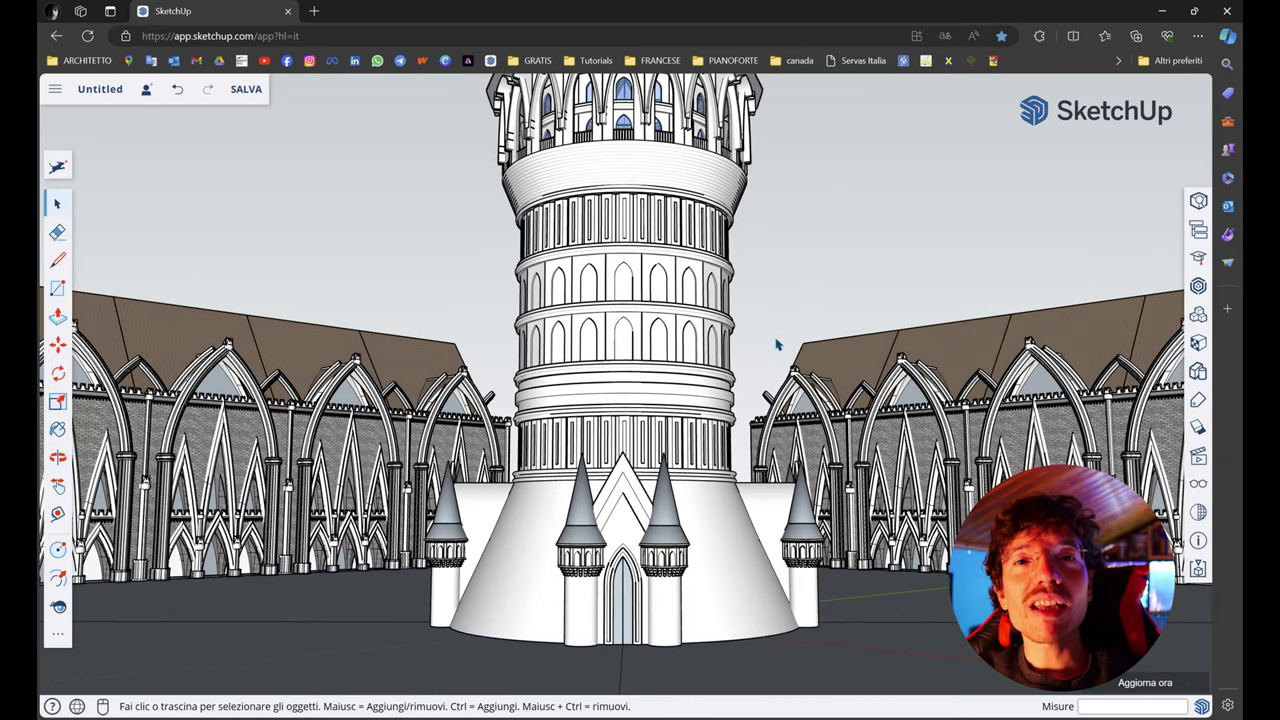
{"action": "left_click", "coordinate": [57, 605]}
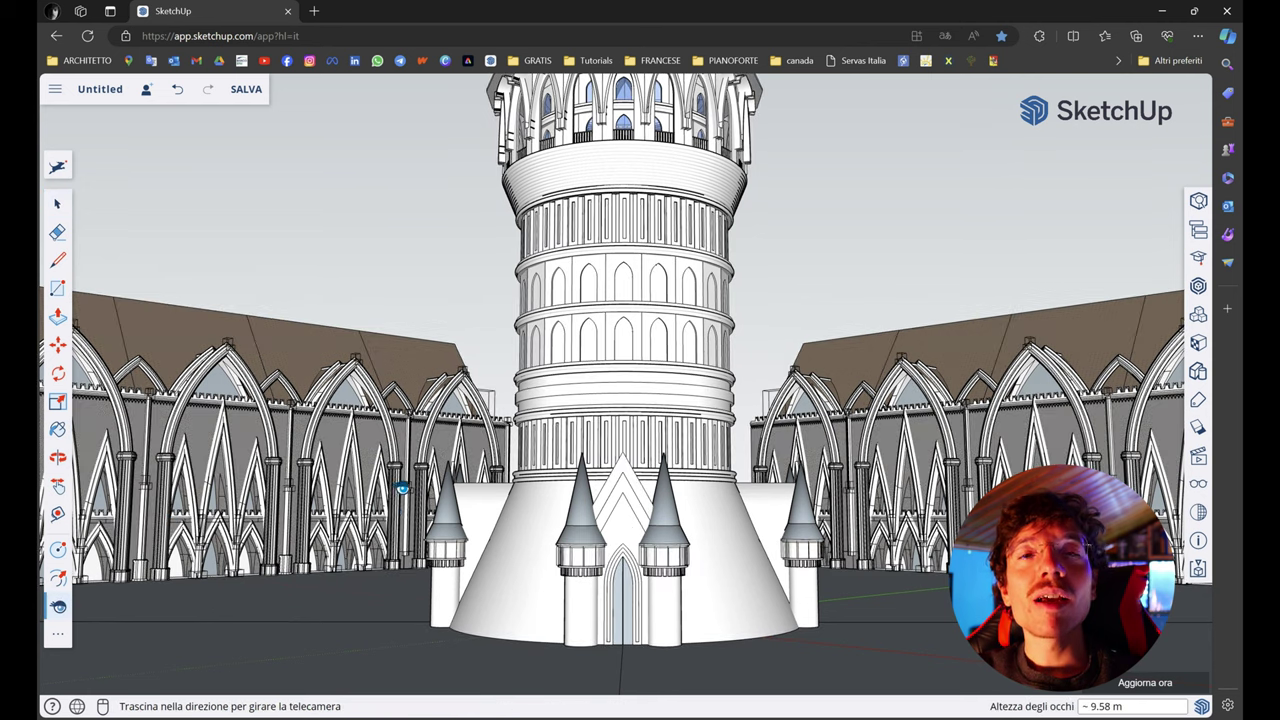
{"action": "left_click_drag", "start_coordinate": [400, 486], "coordinate": [445, 248]}
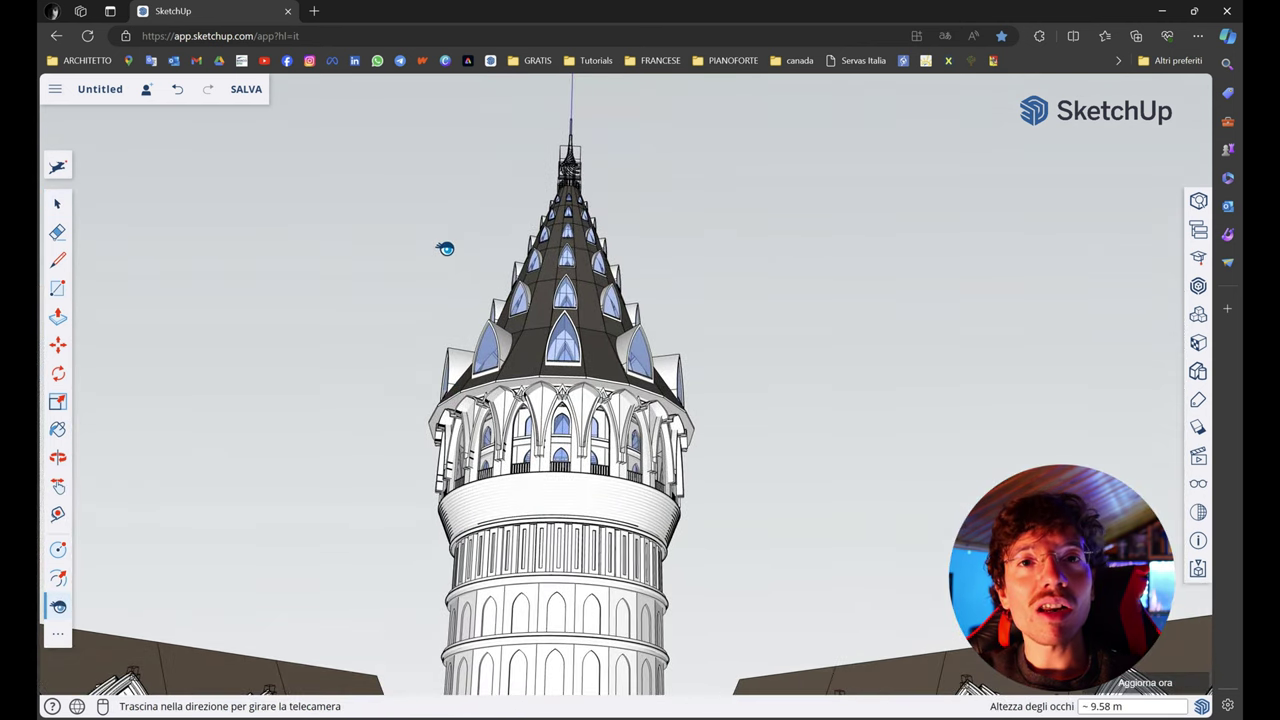
{"action": "left_click_drag", "start_coordinate": [423, 314], "coordinate": [406, 616]}
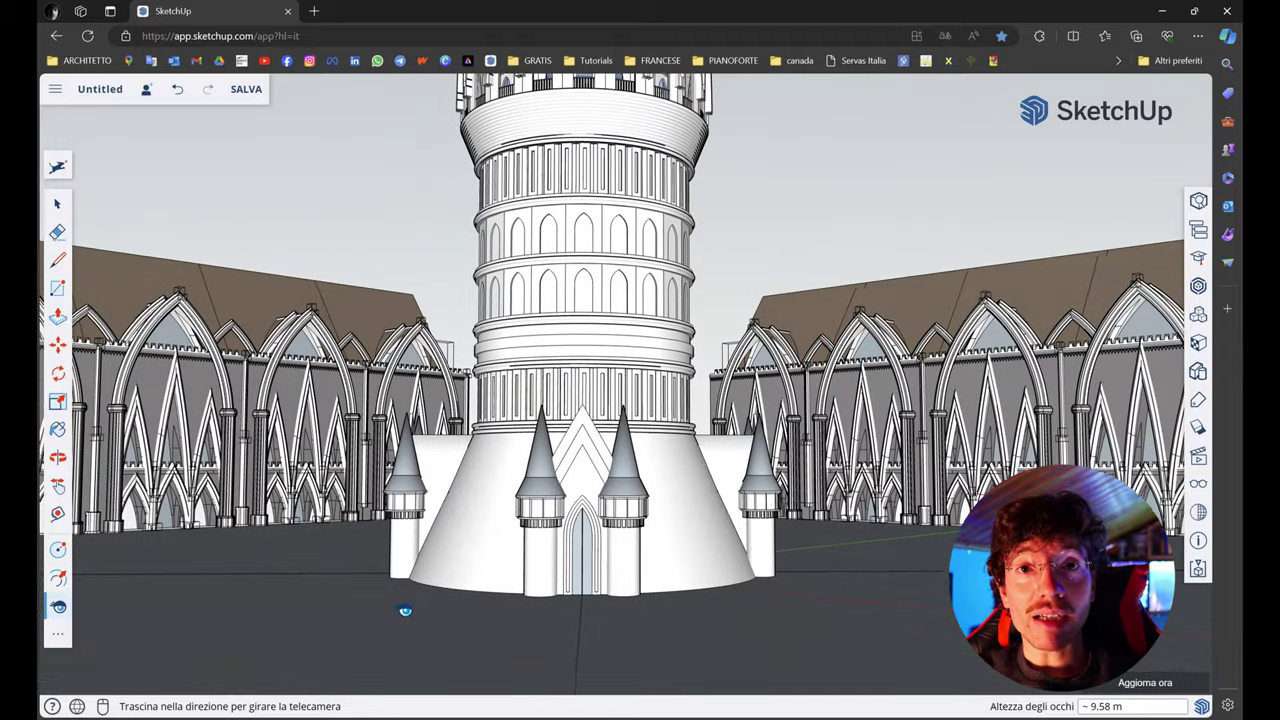
{"action": "mouse_move", "coordinate": [406, 616]}
{"action": "middle_mouse_down"}
{"action": "mouse_move", "coordinate": [338, 678]}
{"action": "mouse_move", "coordinate": [574, 664]}
{"action": "mouse_move", "coordinate": [417, 649]}
{"action": "mouse_move", "coordinate": [354, 609]}
{"action": "mouse_move", "coordinate": [475, 640]}
{"action": "middle_mouse_up"}
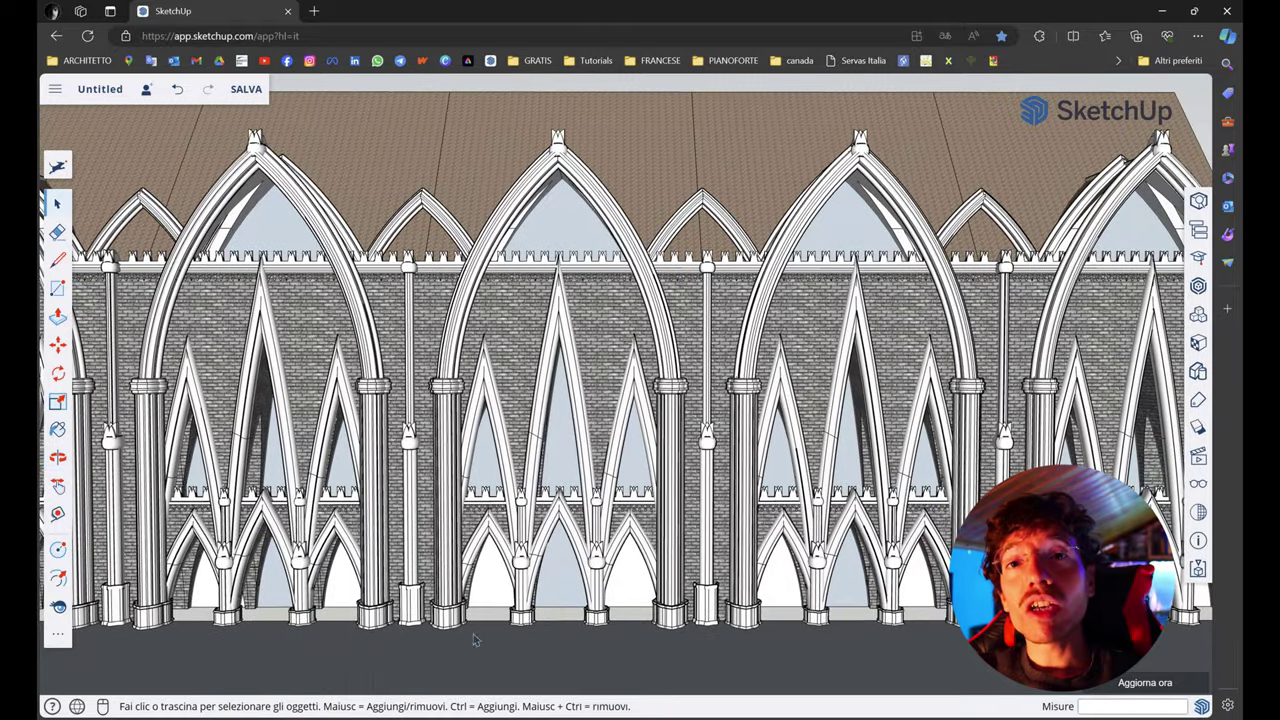
Move along the arcade into the nave and look toward the gothic facade and left arcade
{"action": "mouse_move", "coordinate": [736, 660]}
{"action": "middle_mouse_down"}
{"action": "mouse_move", "coordinate": [428, 663]}
{"action": "mouse_move", "coordinate": [479, 662]}
{"action": "middle_mouse_up"}
{"action": "mouse_move", "coordinate": [770, 665]}
{"action": "middle_mouse_down"}
{"action": "mouse_move", "coordinate": [566, 334]}
{"action": "mouse_move", "coordinate": [451, 309]}
{"action": "mouse_move", "coordinate": [340, 230]}
{"action": "mouse_move", "coordinate": [240, 214]}
{"action": "middle_mouse_up"}
{"action": "scroll", "coordinate": [240, 223], "scroll_direction": "up", "scroll_amount": 3}
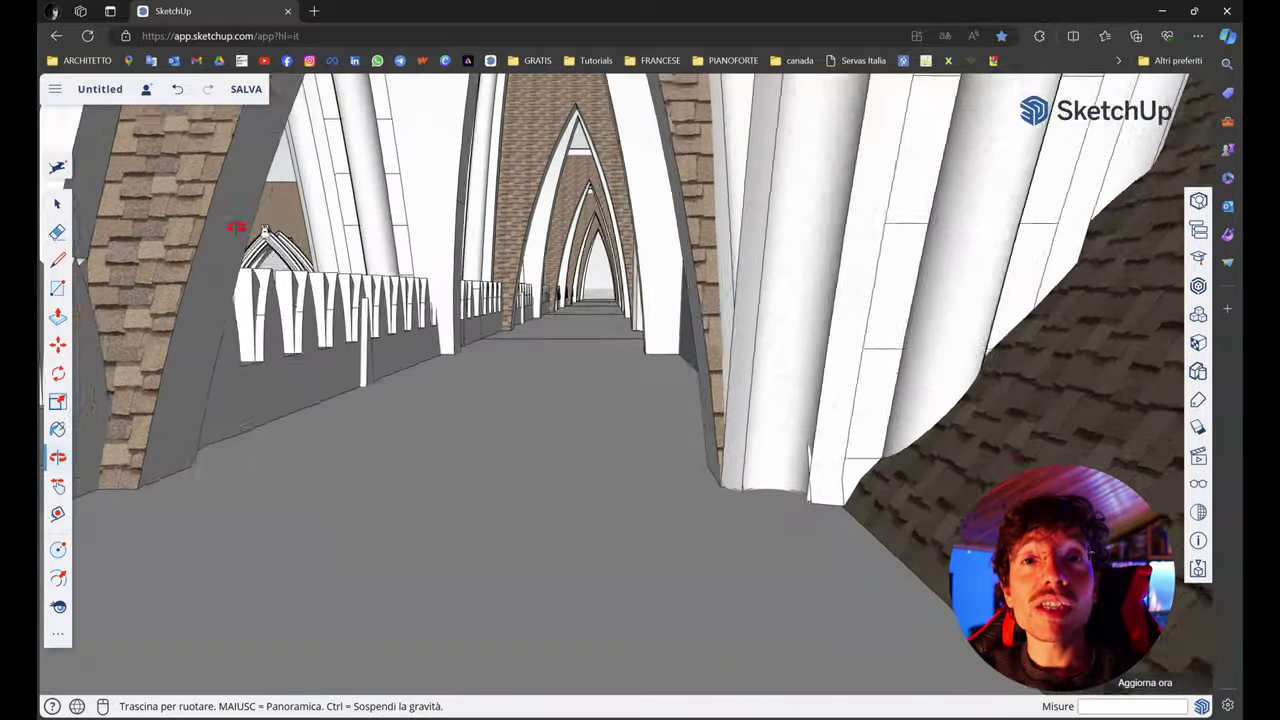
{"action": "scroll", "coordinate": [243, 229], "scroll_direction": "up", "scroll_amount": 2}
{"action": "scroll", "coordinate": [245, 231], "scroll_direction": "up", "scroll_amount": 2}
{"action": "scroll", "coordinate": [245, 231], "scroll_direction": "up", "scroll_amount": 3}
{"action": "scroll", "coordinate": [245, 231], "scroll_direction": "up", "scroll_amount": 1}
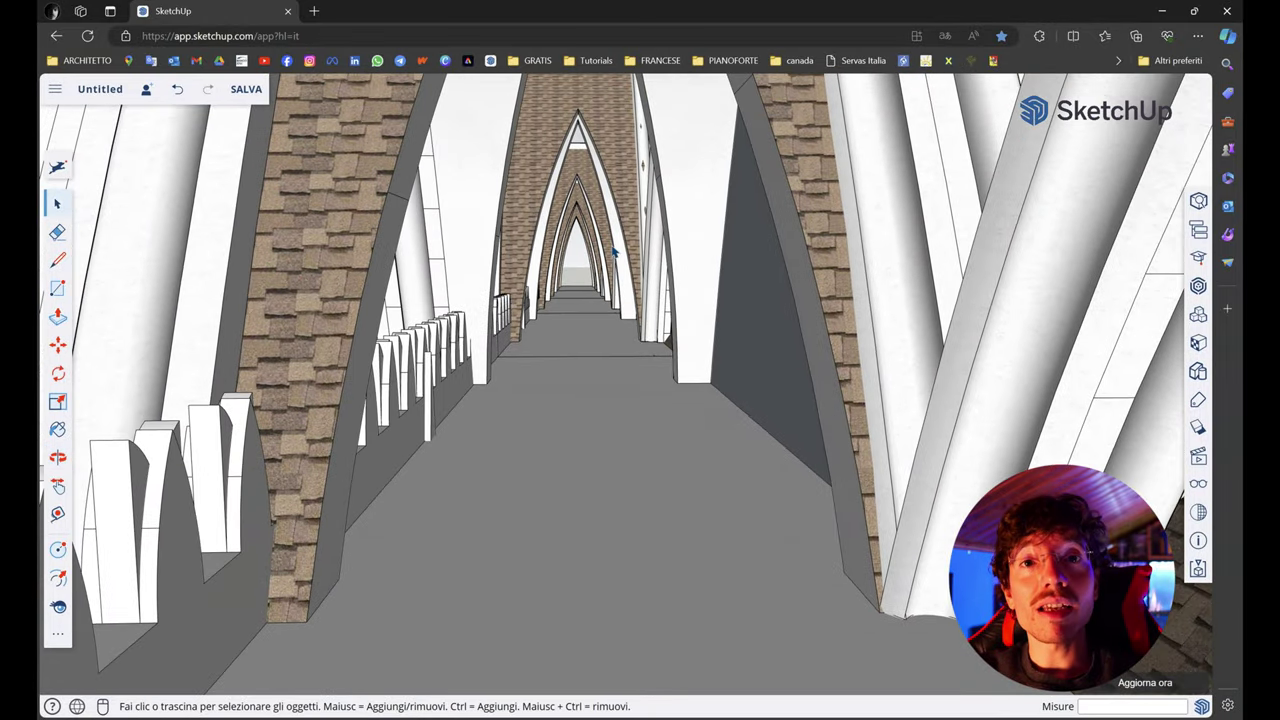
{"action": "left_click", "coordinate": [58, 606]}
{"action": "mouse_move", "coordinate": [450, 340]}
{"action": "left_mouse_down"}
{"action": "mouse_move", "coordinate": [283, 338]}
{"action": "mouse_move", "coordinate": [257, 323]}
{"action": "mouse_move", "coordinate": [569, 391]}
{"action": "mouse_move", "coordinate": [786, 329]}
{"action": "left_mouse_up"}
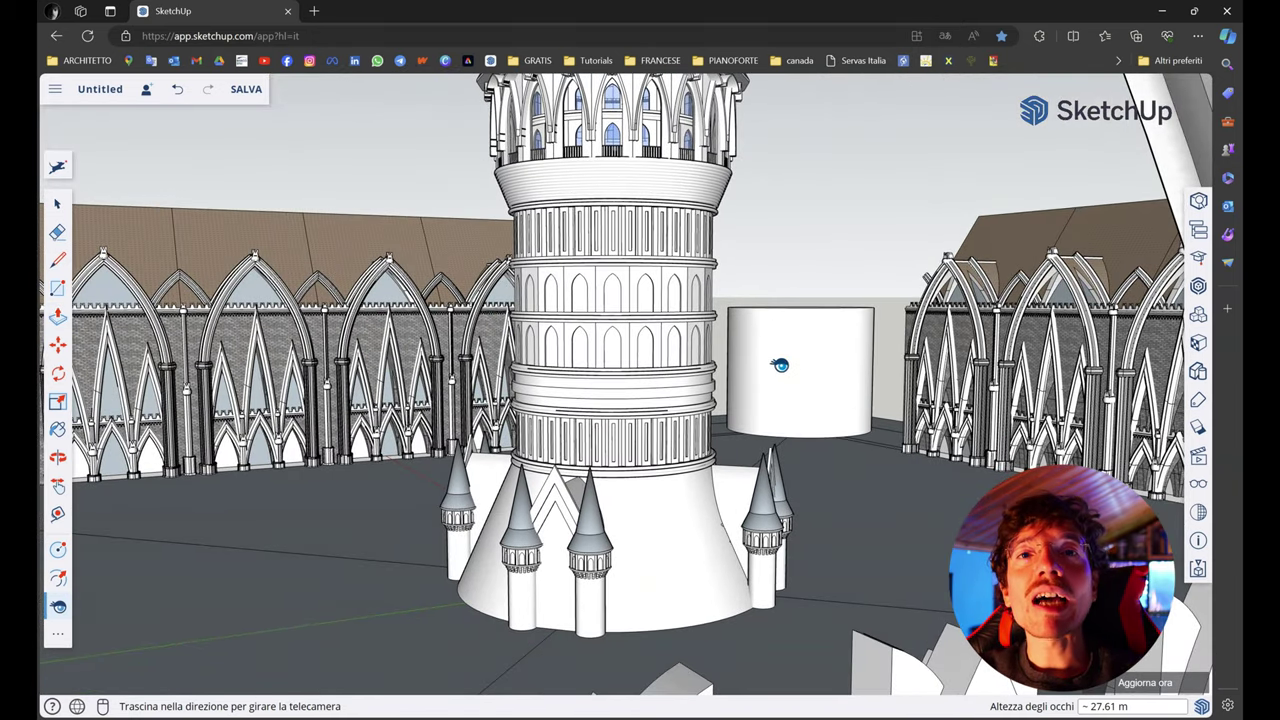
{"action": "mouse_move", "coordinate": [718, 411]}
{"action": "left_mouse_down"}
{"action": "mouse_move", "coordinate": [263, 354]}
{"action": "mouse_move", "coordinate": [114, 357]}
{"action": "mouse_move", "coordinate": [503, 375]}
{"action": "mouse_move", "coordinate": [266, 371]}
{"action": "left_mouse_up"}
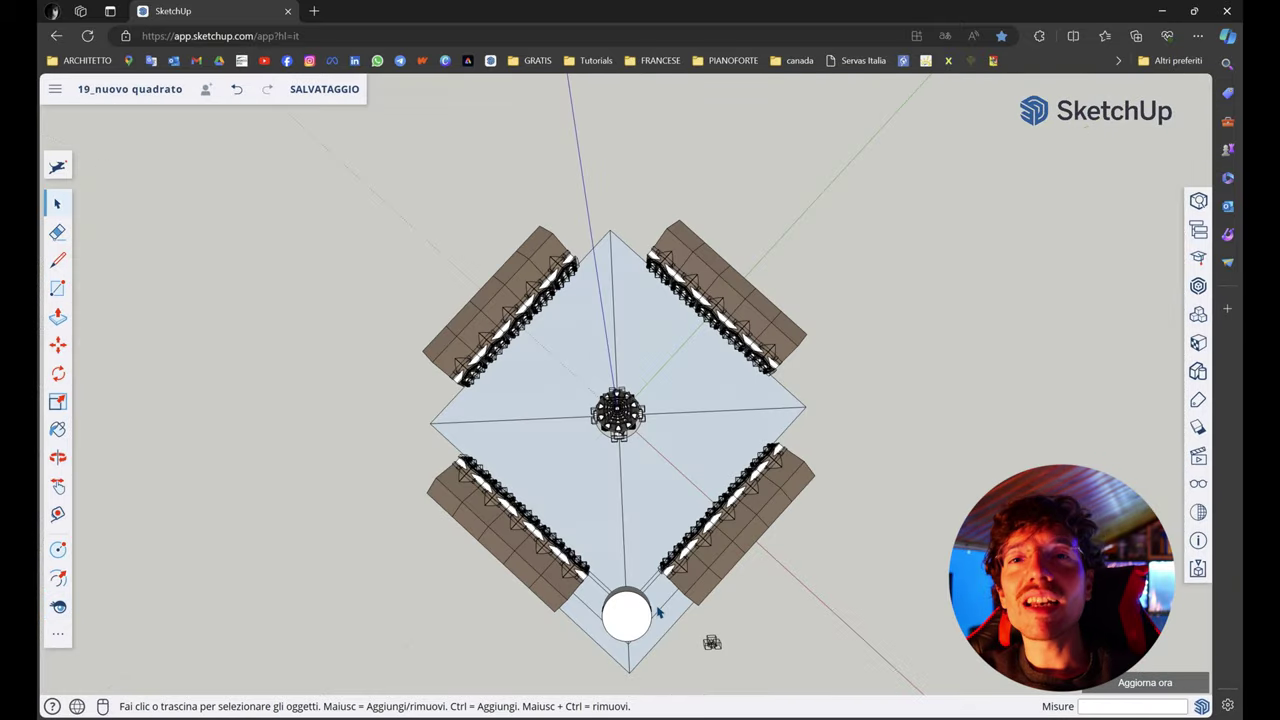
Orbit from top view to eye level and delete the white cylinder in the courtyard
{"action": "middle_click_drag", "start_coordinate": [603, 648], "coordinate": [833, 483]}
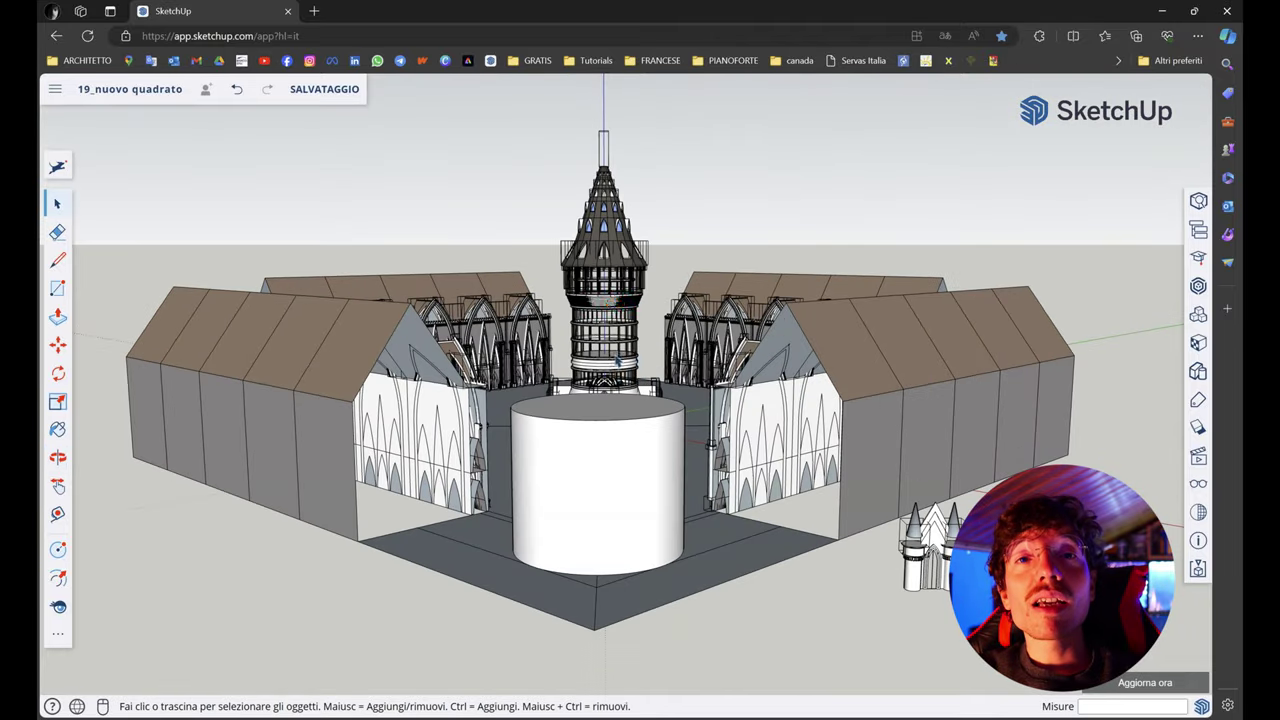
{"action": "middle_click_drag", "start_coordinate": [605, 168], "coordinate": [623, 308]}
{"action": "left_click", "coordinate": [623, 308]}
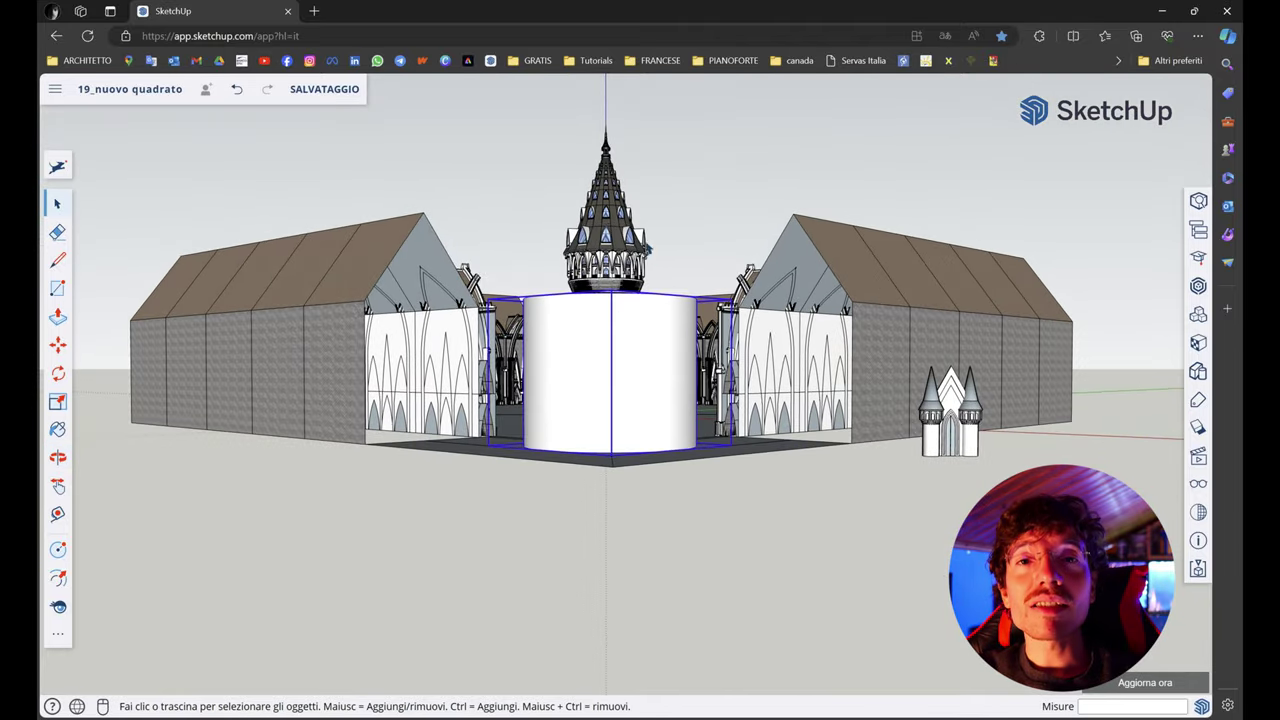
{"action": "key", "text": "Delete"}
Zoom and orbit to centre the tower, close the shadow settings, and lower the viewpoint
{"action": "scroll", "coordinate": [636, 240], "scroll_direction": "up", "scroll_amount": 3}
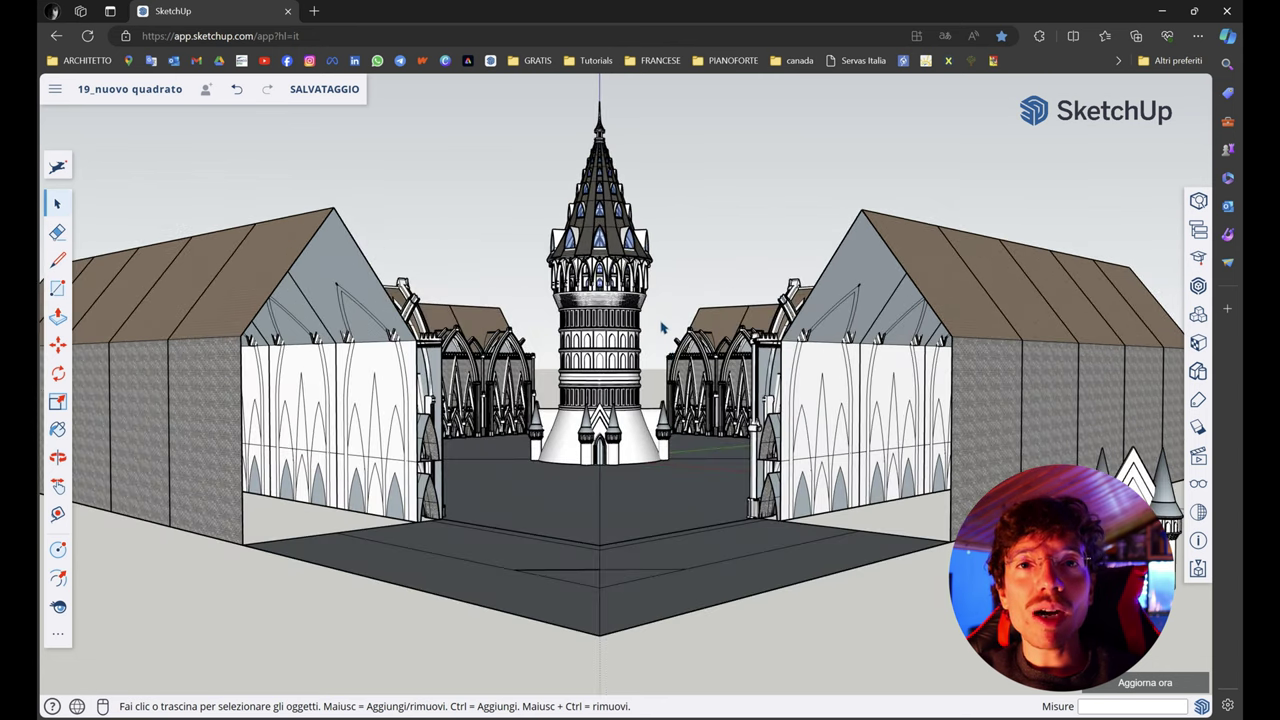
{"action": "scroll", "coordinate": [663, 323], "scroll_direction": "up", "scroll_amount": 2}
{"action": "scroll", "coordinate": [685, 398], "scroll_direction": "down", "scroll_amount": 3}
{"action": "middle_click_drag", "start_coordinate": [685, 400], "coordinate": [677, 366]}
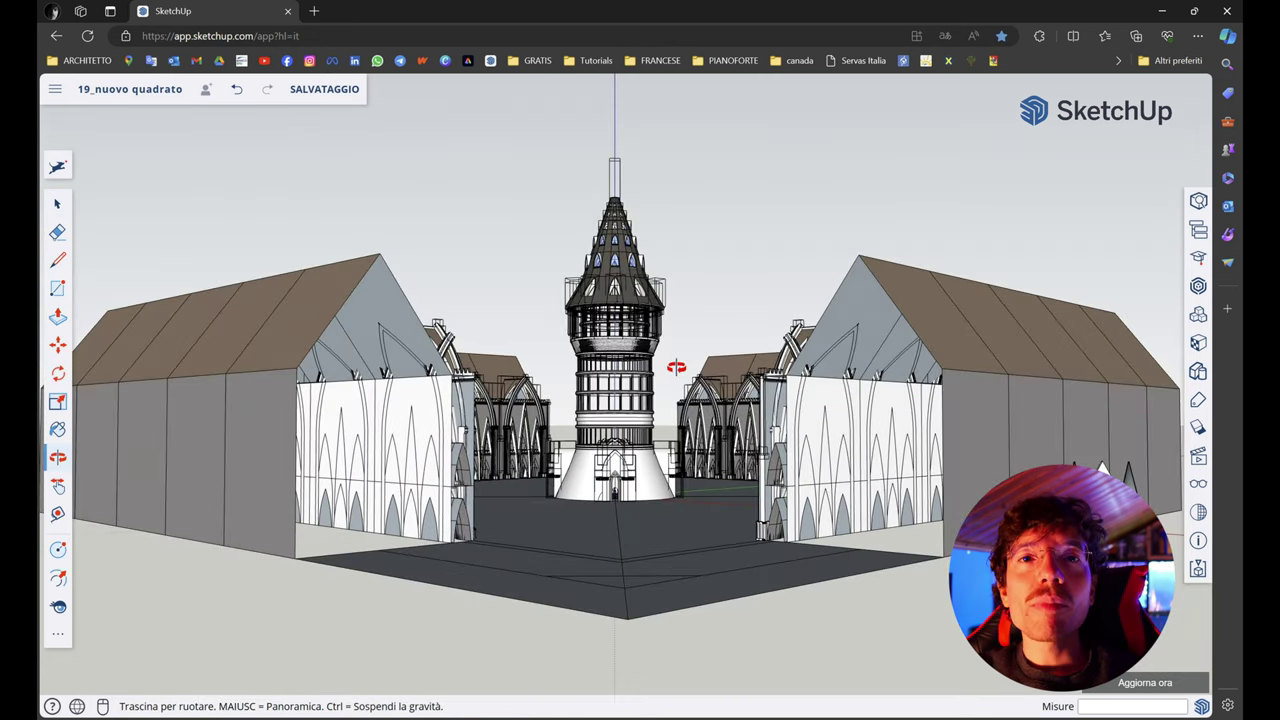
{"action": "scroll", "coordinate": [680, 438], "scroll_direction": "up", "scroll_amount": 3}
{"action": "middle_click_drag", "start_coordinate": [680, 438], "coordinate": [688, 424]}
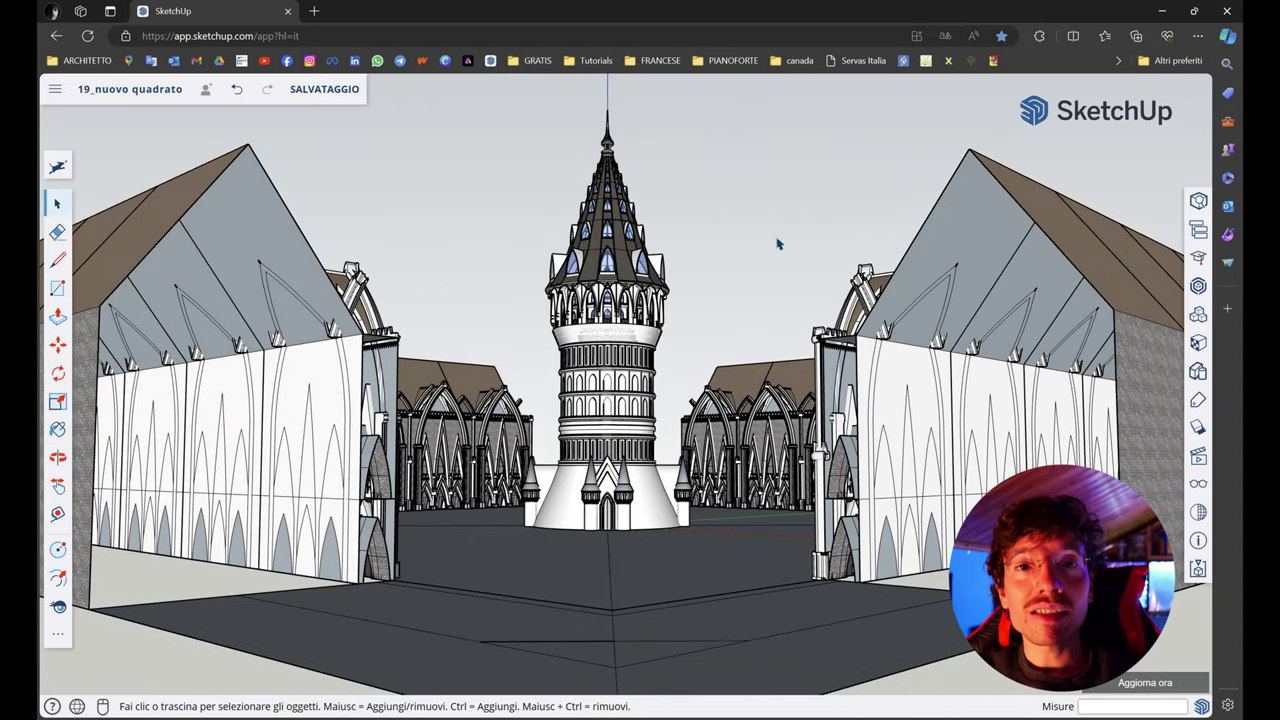
{"action": "scroll", "coordinate": [672, 322], "scroll_direction": "up", "scroll_amount": 2}
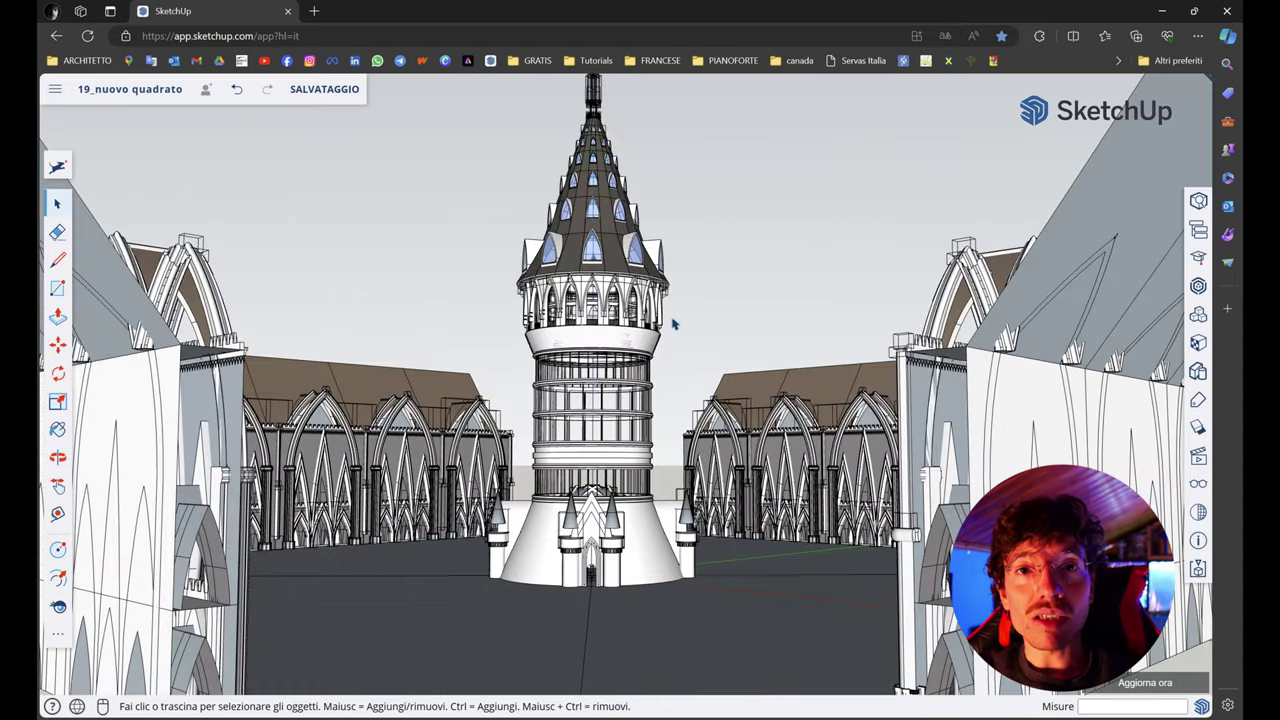
{"action": "middle_click_drag", "start_coordinate": [674, 322], "coordinate": [686, 289]}
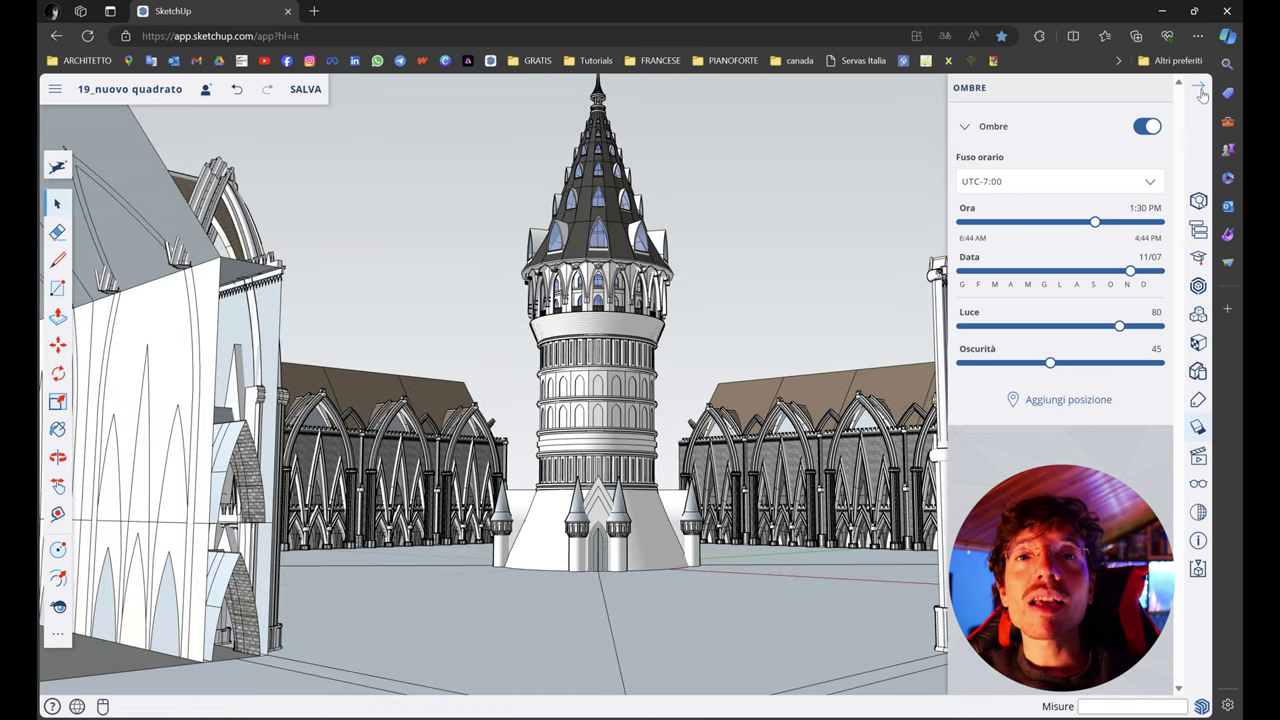
{"action": "left_click", "coordinate": [1198, 86]}
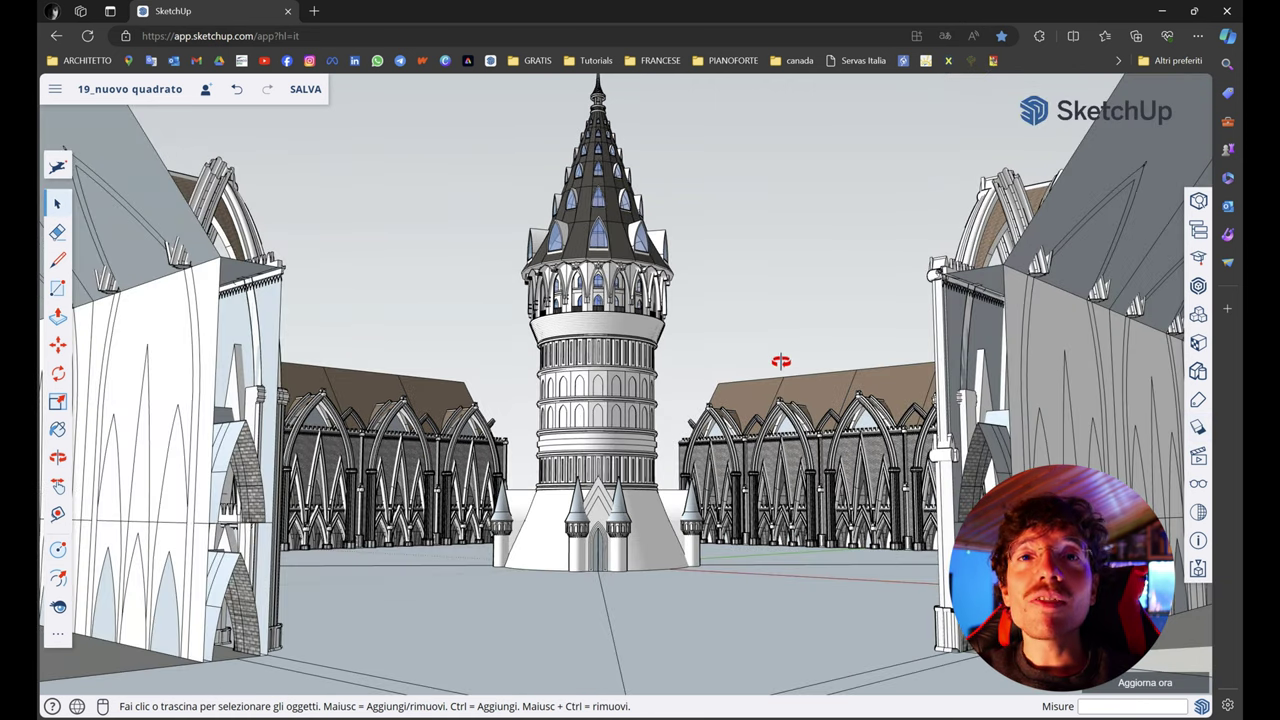
{"action": "middle_click_drag", "start_coordinate": [780, 361], "coordinate": [783, 376]}
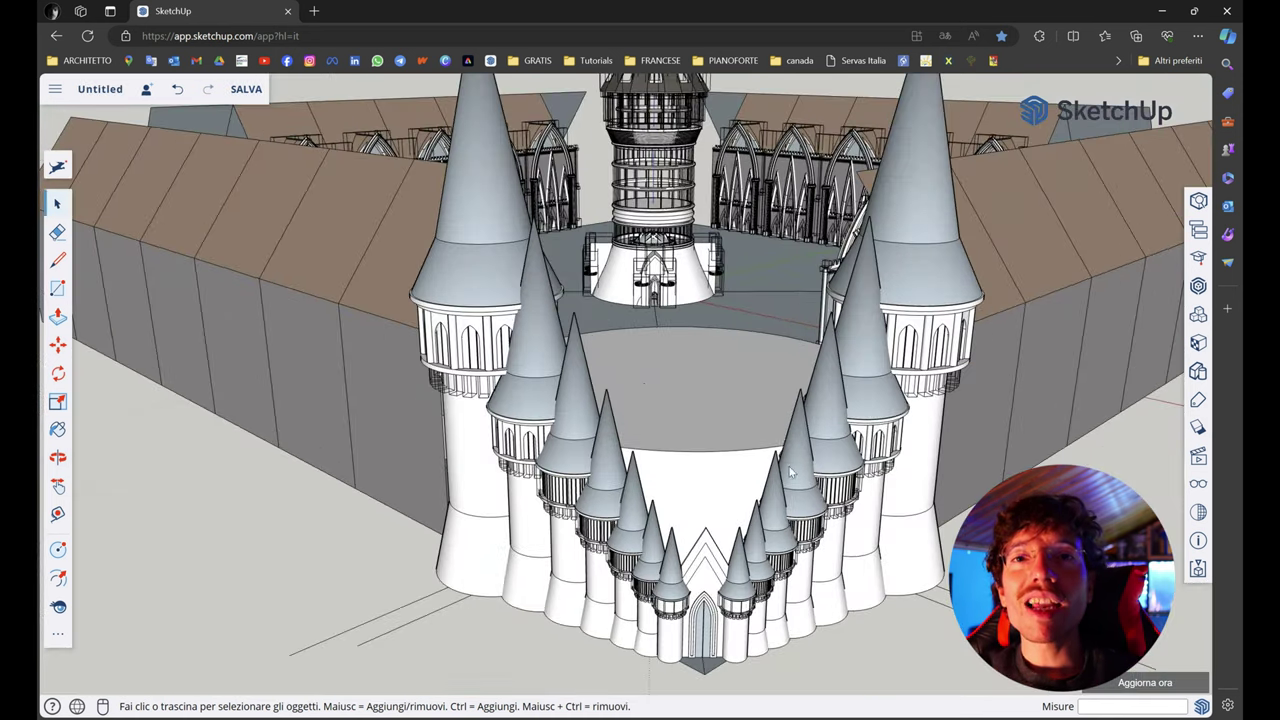
Orbit down to a low, level view of the castle's front towers
{"action": "middle_click_drag", "start_coordinate": [789, 472], "coordinate": [801, 441]}
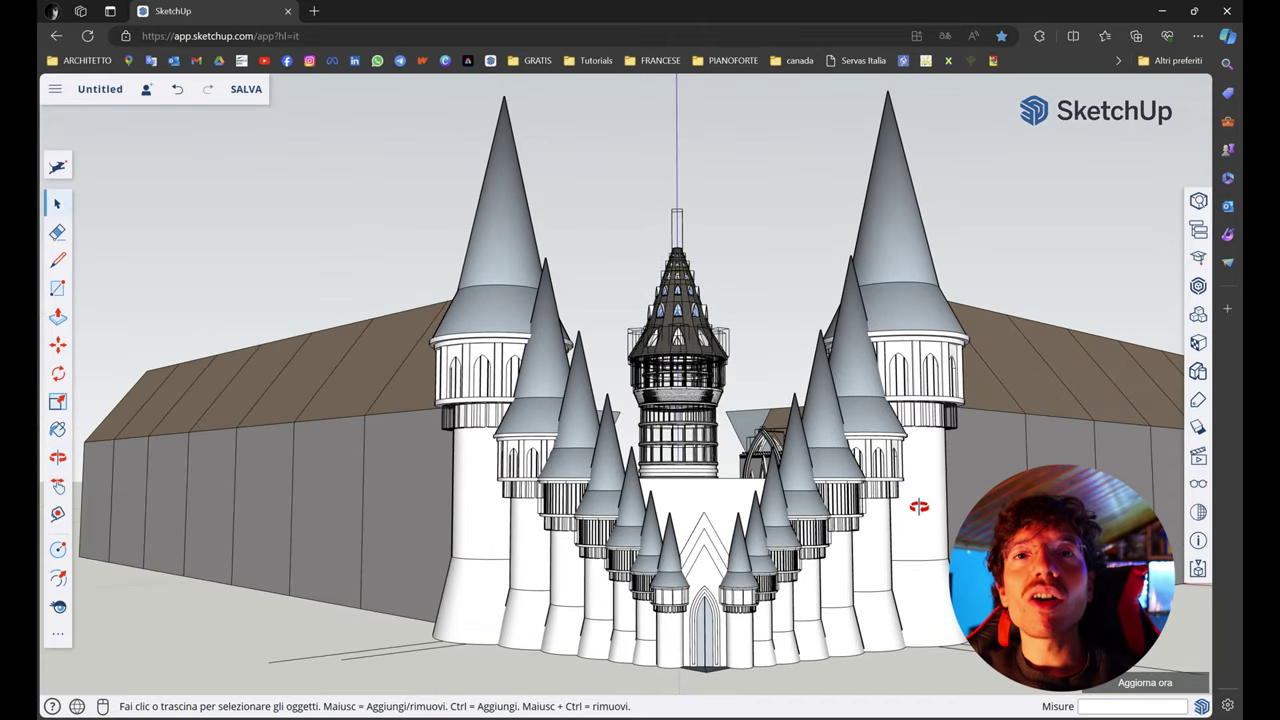
{"action": "middle_click_drag", "start_coordinate": [918, 507], "coordinate": [885, 476]}
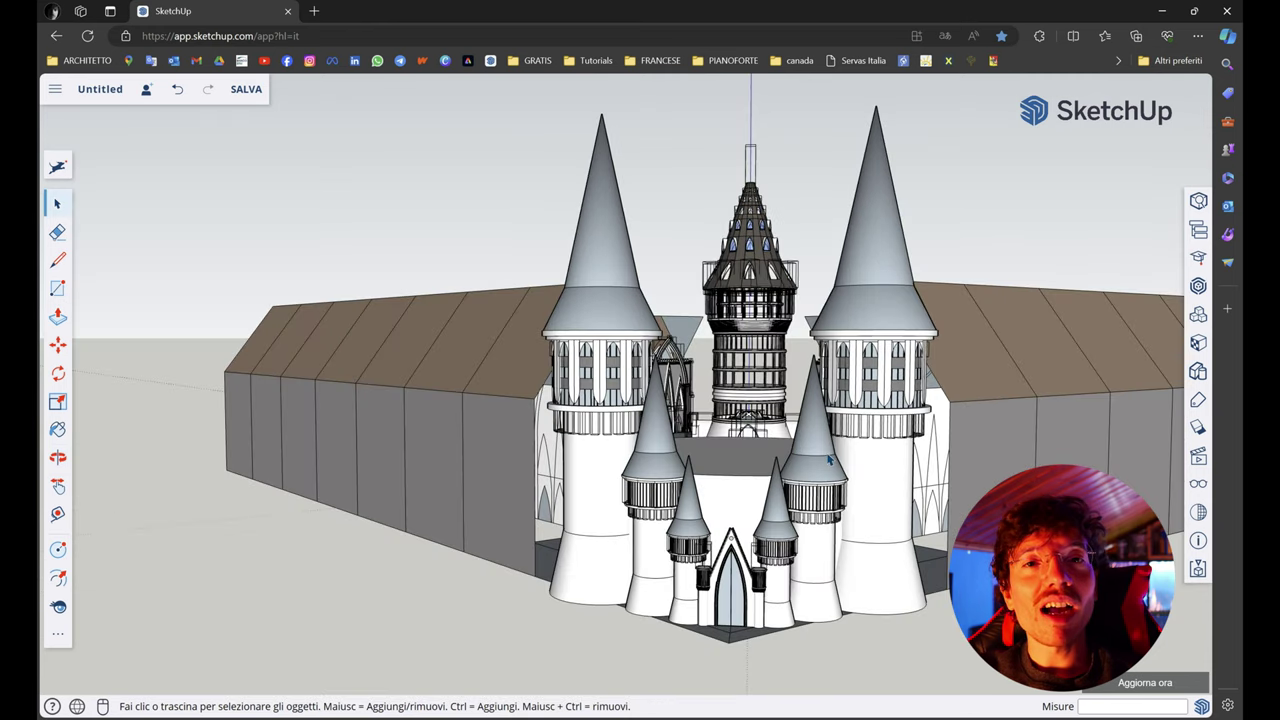
{"action": "middle_click_drag", "start_coordinate": [807, 488], "coordinate": [877, 477]}
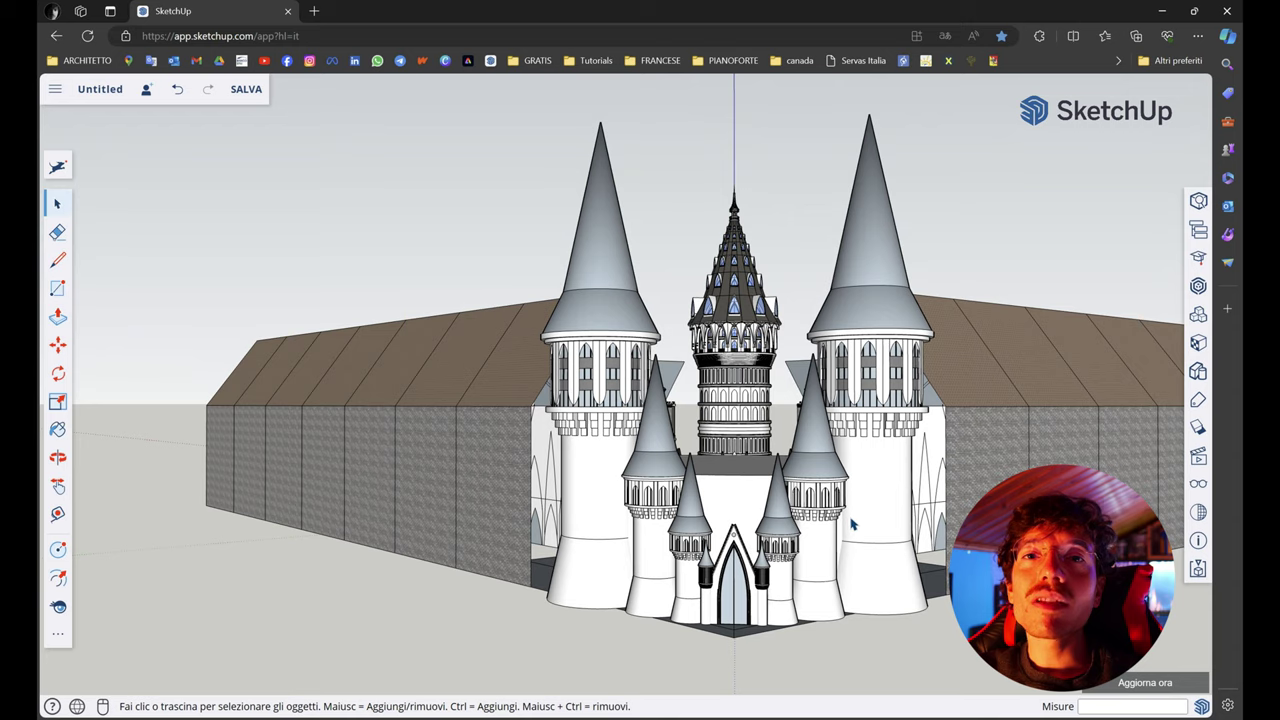
{"action": "scroll", "coordinate": [852, 523], "scroll_direction": "up", "scroll_amount": 3}
{"action": "middle_click_drag", "start_coordinate": [860, 520], "coordinate": [892, 503]}
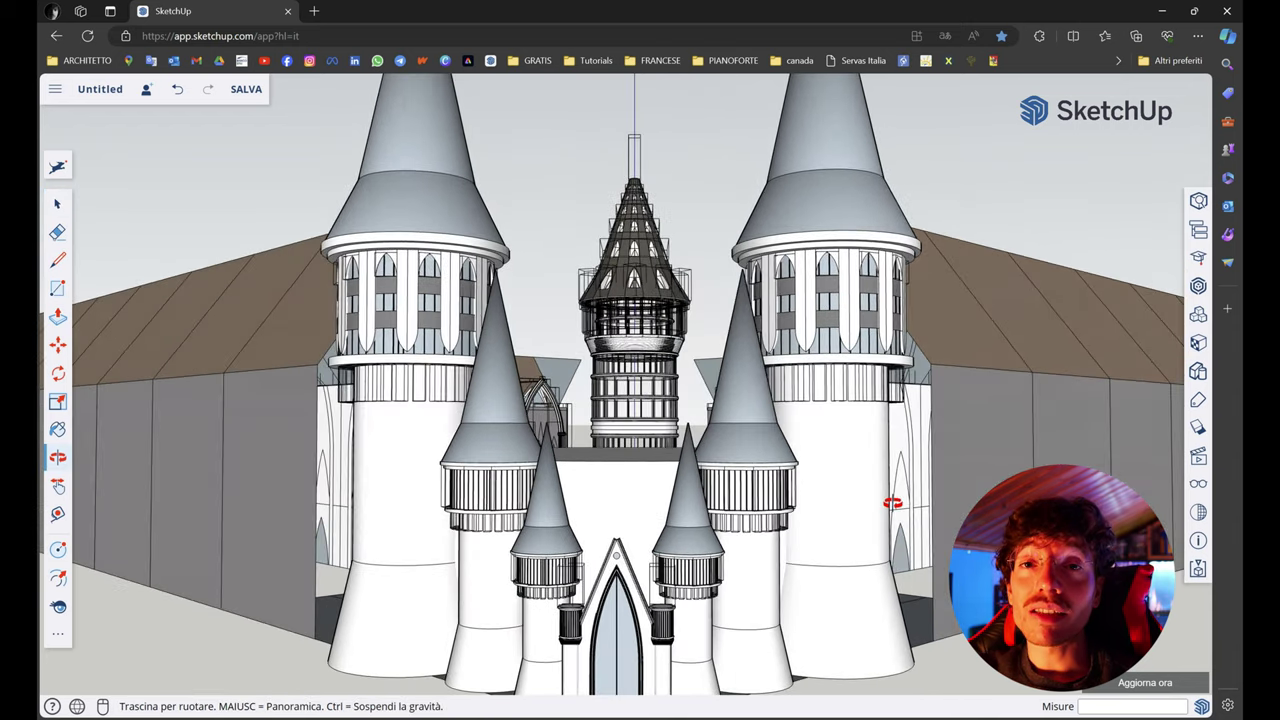
Zoom out and back in, refining a lower, more frontal framing of the castle front
{"action": "scroll", "coordinate": [892, 503], "scroll_direction": "down", "scroll_amount": 2}
{"action": "scroll", "coordinate": [892, 495], "scroll_direction": "down", "scroll_amount": 2}
{"action": "scroll", "coordinate": [880, 500], "scroll_direction": "down", "scroll_amount": 1}
{"action": "scroll", "coordinate": [786, 428], "scroll_direction": "down", "scroll_amount": 2}
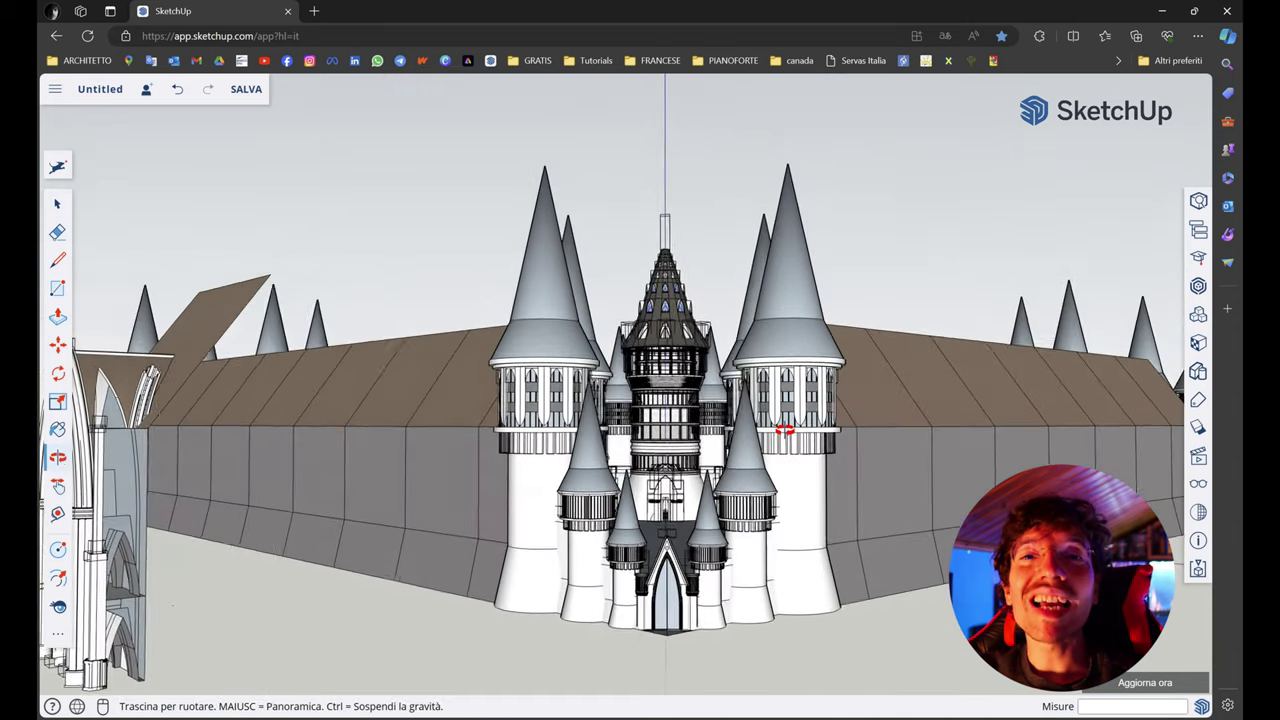
{"action": "scroll", "coordinate": [786, 428], "scroll_direction": "up", "scroll_amount": 1}
{"action": "scroll", "coordinate": [745, 480], "scroll_direction": "up", "scroll_amount": 1}
{"action": "scroll", "coordinate": [713, 498], "scroll_direction": "up", "scroll_amount": 1}
{"action": "scroll", "coordinate": [716, 483], "scroll_direction": "up", "scroll_amount": 2}
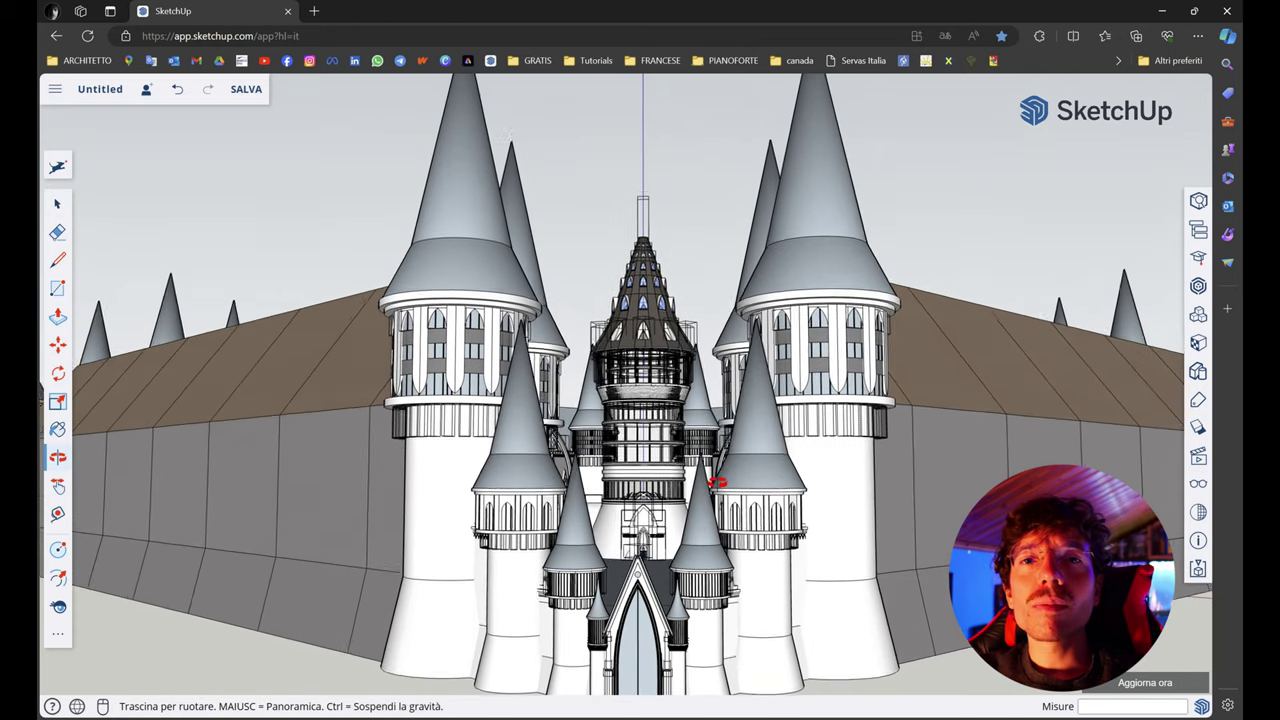
{"action": "middle_click_drag", "start_coordinate": [716, 483], "coordinate": [803, 455]}
{"action": "scroll", "coordinate": [803, 455], "scroll_direction": "down", "scroll_amount": 1}
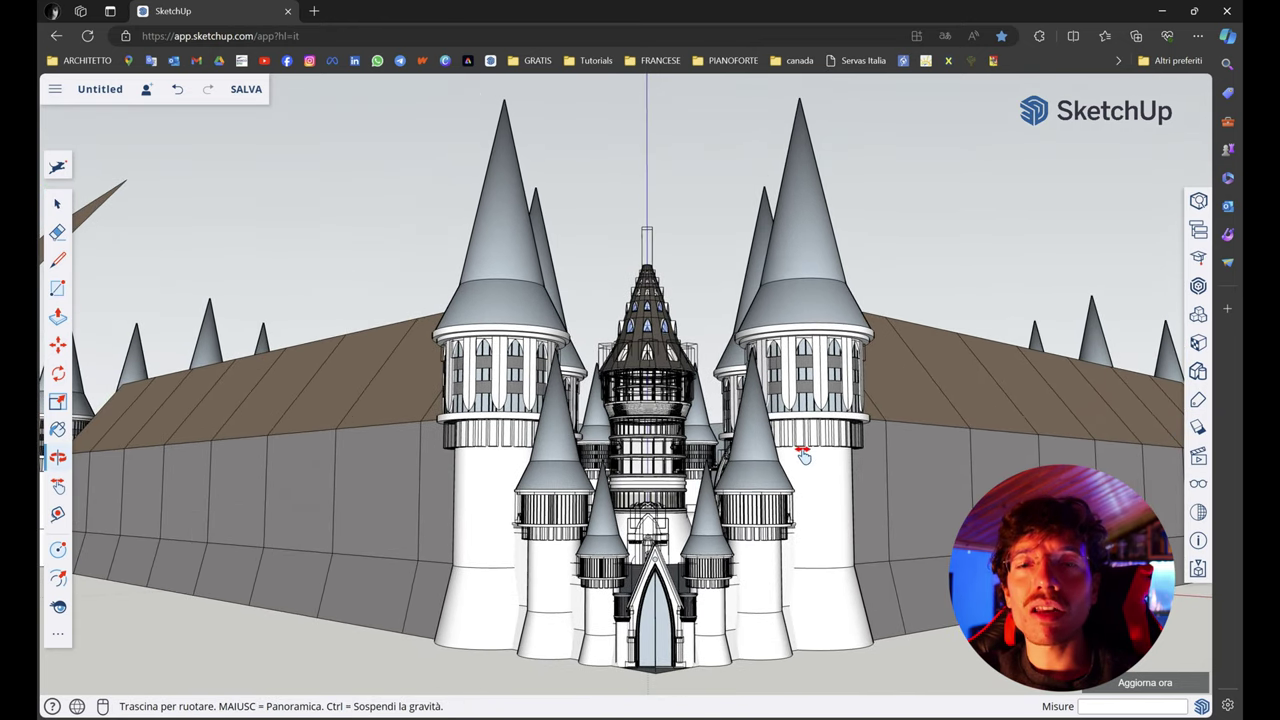
{"action": "left_click_drag", "start_coordinate": [803, 455], "coordinate": [794, 434]}
Place the camera at eye level inside the castle walls and look around
{"action": "key", "text": "space"}
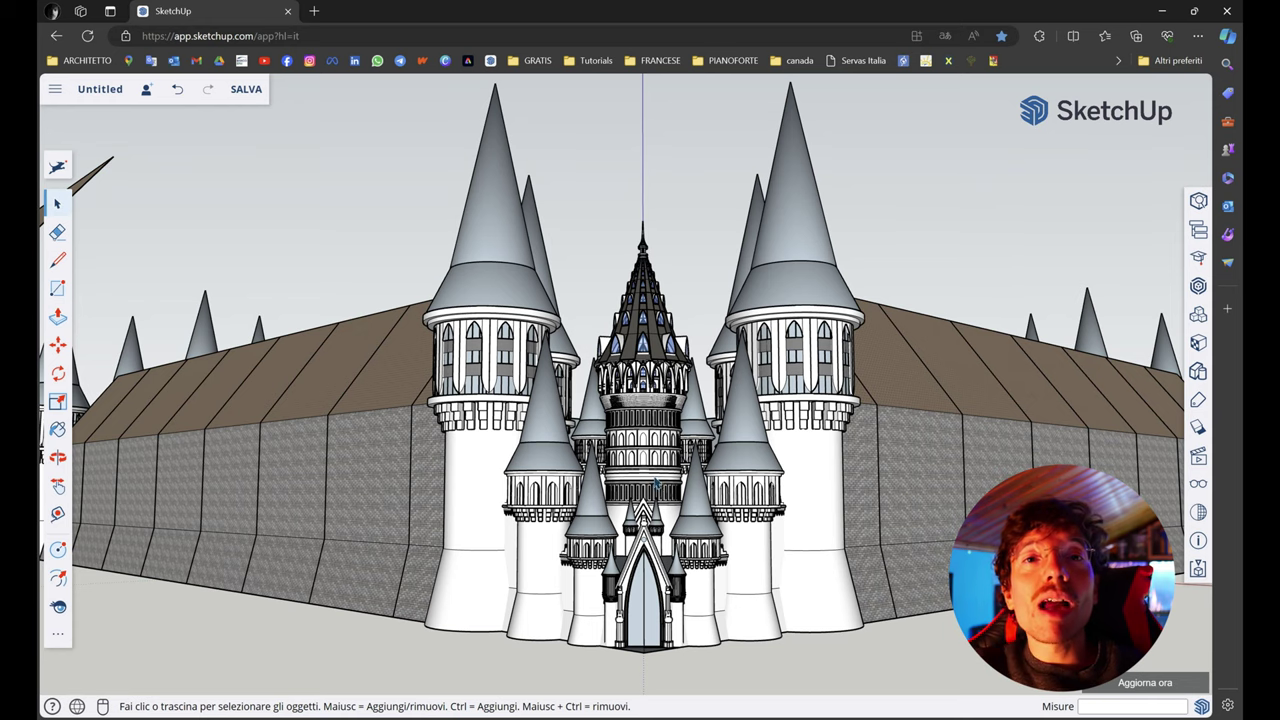
{"action": "left_click", "coordinate": [658, 598]}
{"action": "mouse_move", "coordinate": [294, 646]}
{"action": "left_mouse_down"}
{"action": "mouse_move", "coordinate": [257, 646]}
{"action": "mouse_move", "coordinate": [400, 643]}
{"action": "mouse_move", "coordinate": [277, 654]}
{"action": "mouse_move", "coordinate": [329, 657]}
{"action": "left_mouse_up"}
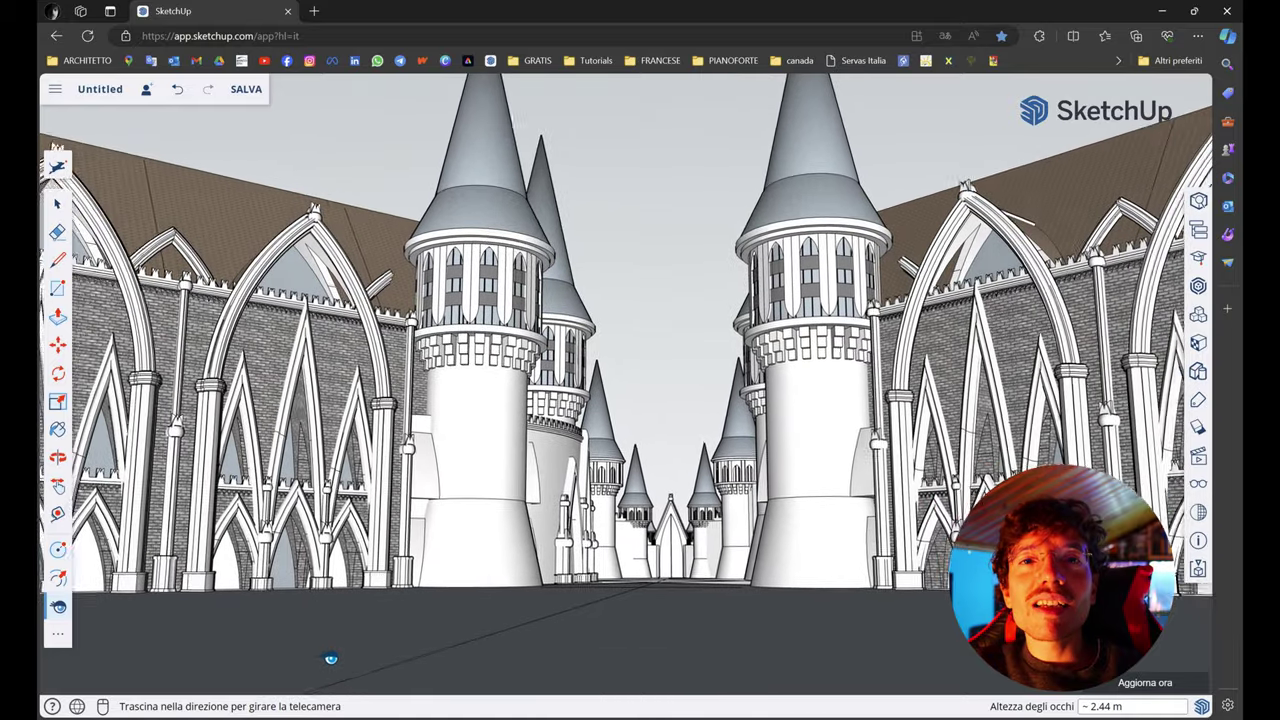
Turn toward the central towers, jump to the aerial castle overview, then orbit and zoom over the courtyard
{"action": "mouse_move", "coordinate": [329, 657]}
{"action": "middle_mouse_down"}
{"action": "mouse_move", "coordinate": [460, 626]}
{"action": "mouse_move", "coordinate": [860, 484]}
{"action": "middle_mouse_up"}
{"action": "scroll", "coordinate": [710, 430], "scroll_direction": "down", "scroll_amount": 5}
{"action": "key", "text": "space"}
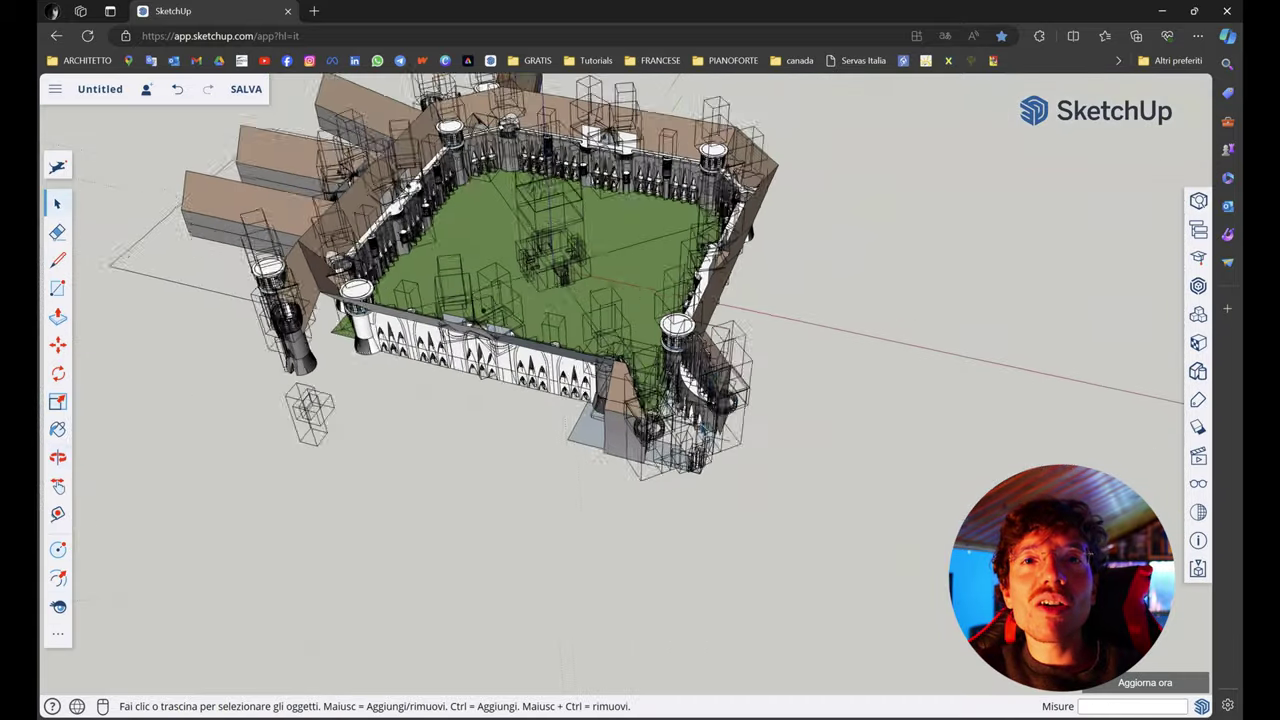
{"action": "mouse_move", "coordinate": [493, 252]}
{"action": "middle_mouse_down"}
{"action": "mouse_move", "coordinate": [588, 254]}
{"action": "mouse_move", "coordinate": [408, 232]}
{"action": "middle_mouse_up"}
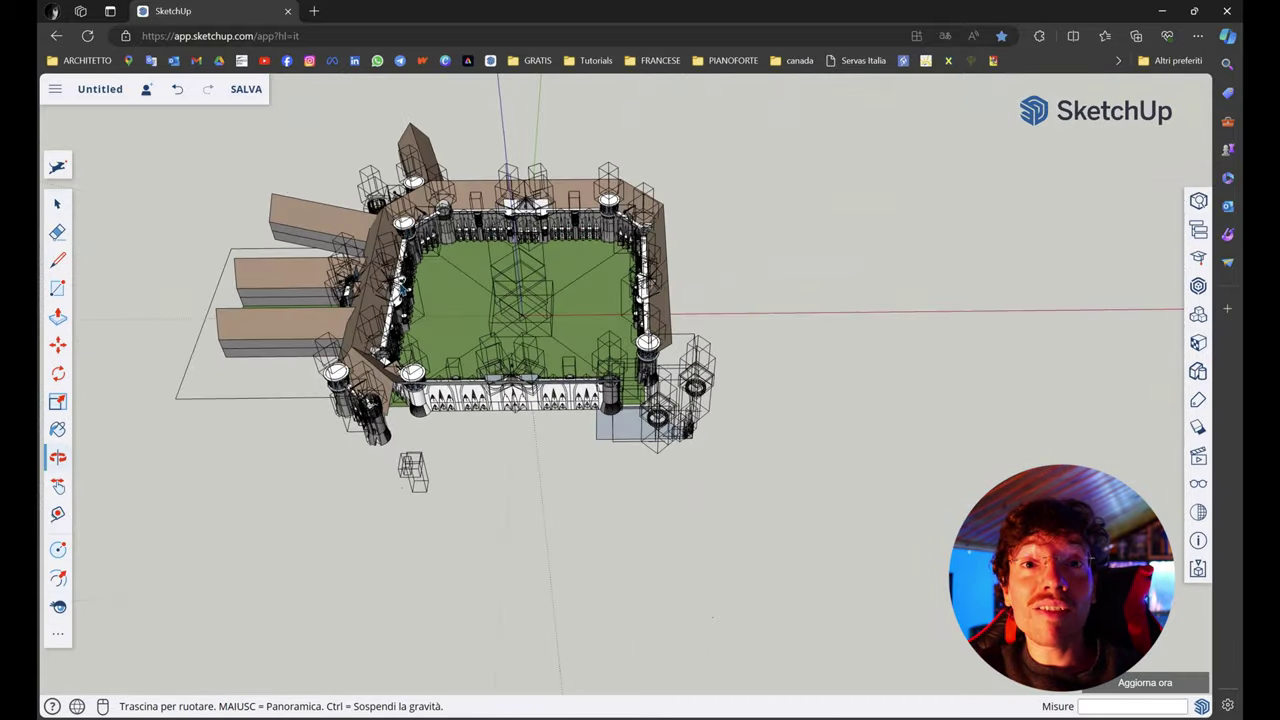
{"action": "middle_click_drag", "start_coordinate": [404, 290], "coordinate": [510, 364]}
{"action": "scroll", "coordinate": [490, 350], "scroll_direction": "up", "scroll_amount": 5}
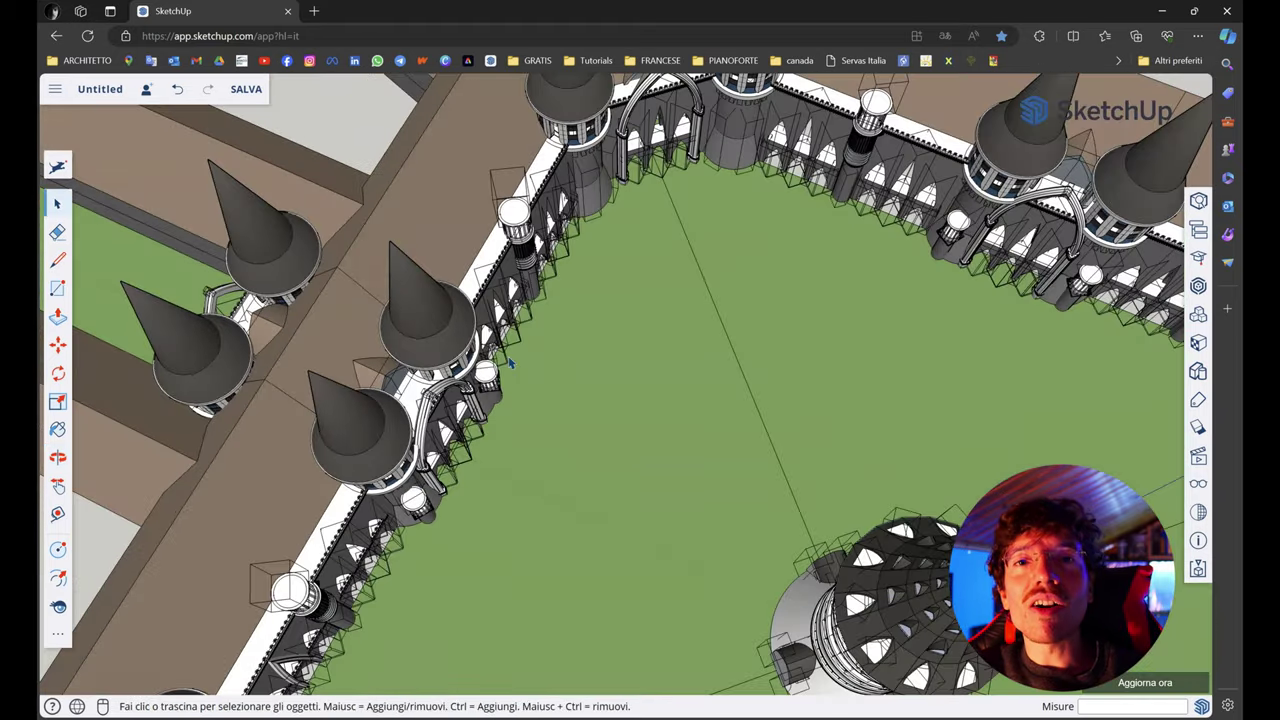
{"action": "scroll", "coordinate": [510, 365], "scroll_direction": "down", "scroll_amount": 5}
{"action": "scroll", "coordinate": [623, 351], "scroll_direction": "down", "scroll_amount": 2}
{"action": "mouse_move", "coordinate": [686, 360]}
{"action": "middle_mouse_down"}
{"action": "mouse_move", "coordinate": [576, 408]}
{"action": "mouse_move", "coordinate": [566, 470]}
{"action": "mouse_move", "coordinate": [749, 480]}
{"action": "mouse_move", "coordinate": [680, 490]}
{"action": "middle_mouse_up"}
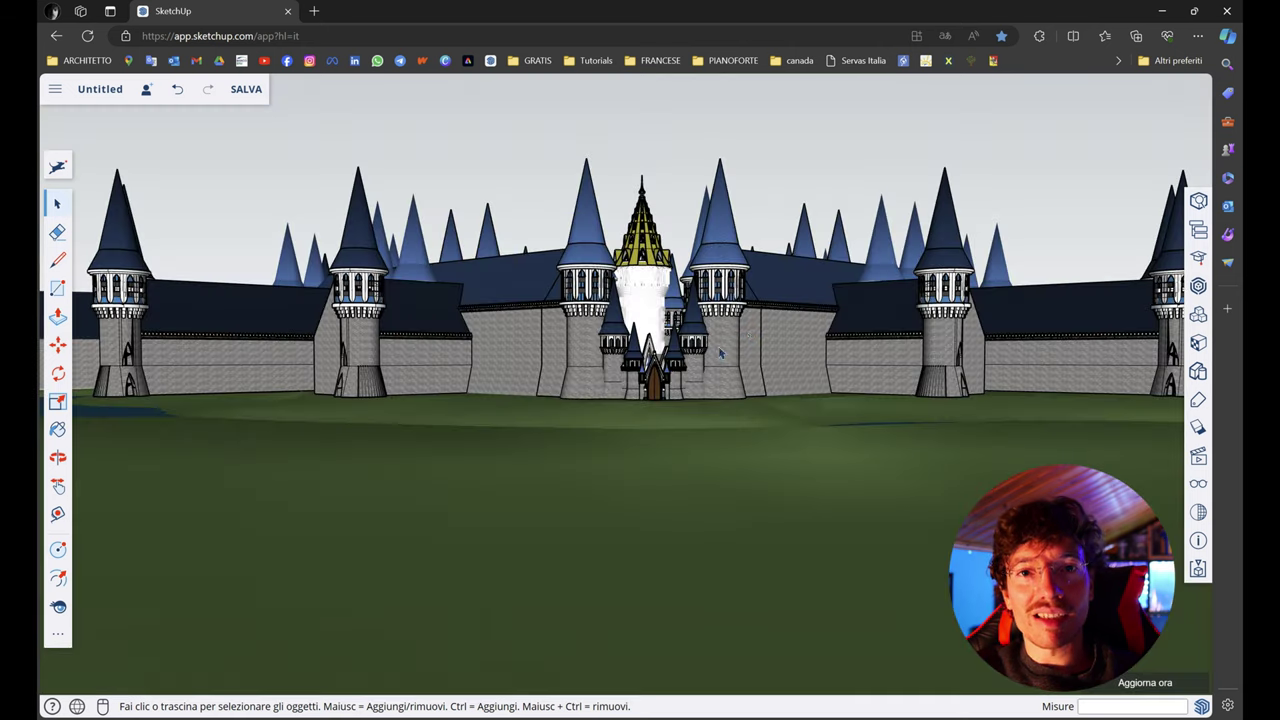
Orbit to a high aerial view of the star-shaped castle, then drop to eye level at the gate
{"action": "mouse_move", "coordinate": [508, 212]}
{"action": "middle_mouse_down"}
{"action": "mouse_move", "coordinate": [645, 539]}
{"action": "mouse_move", "coordinate": [582, 429]}
{"action": "middle_mouse_up"}
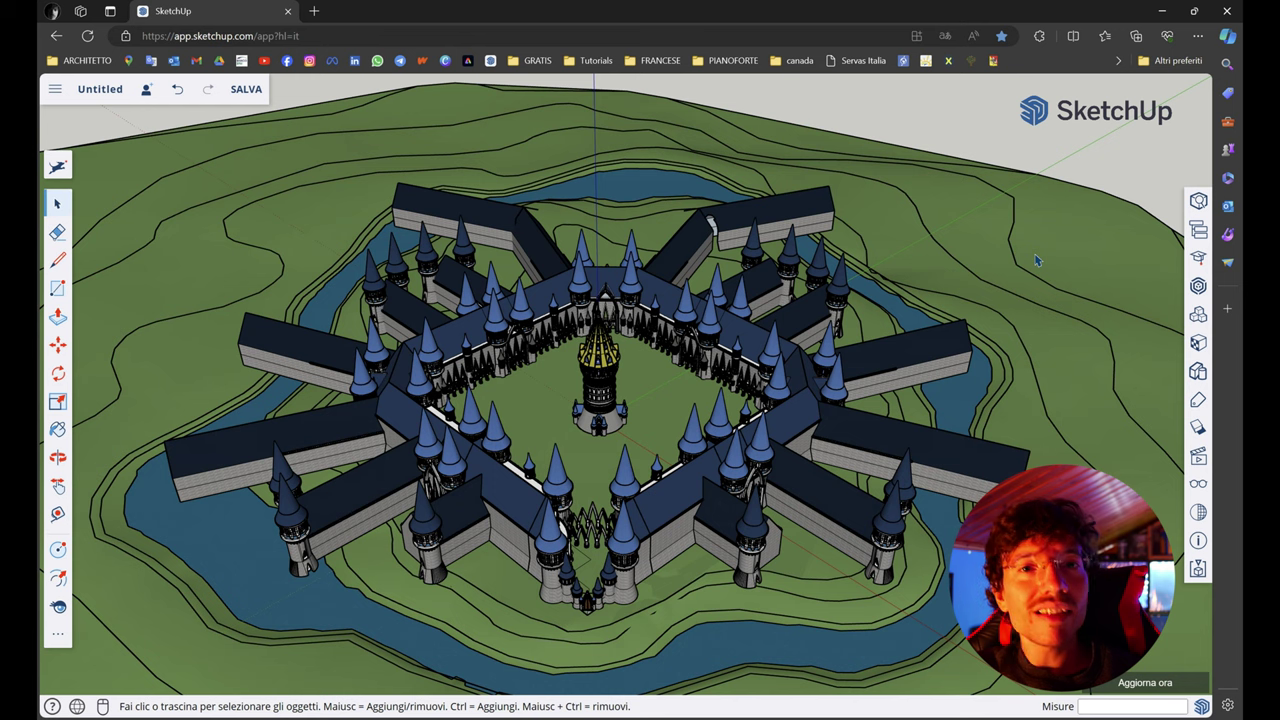
{"action": "middle_click_drag", "start_coordinate": [1037, 260], "coordinate": [555, 411]}
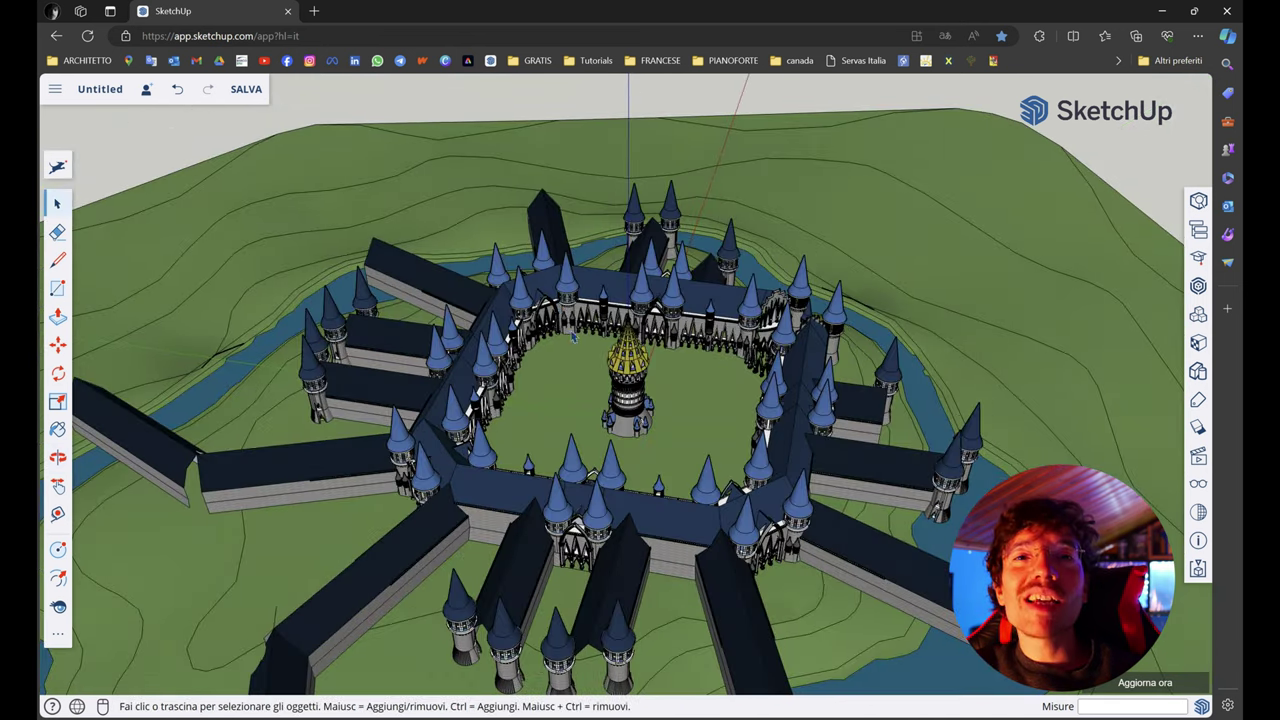
{"action": "left_click", "coordinate": [590, 385]}
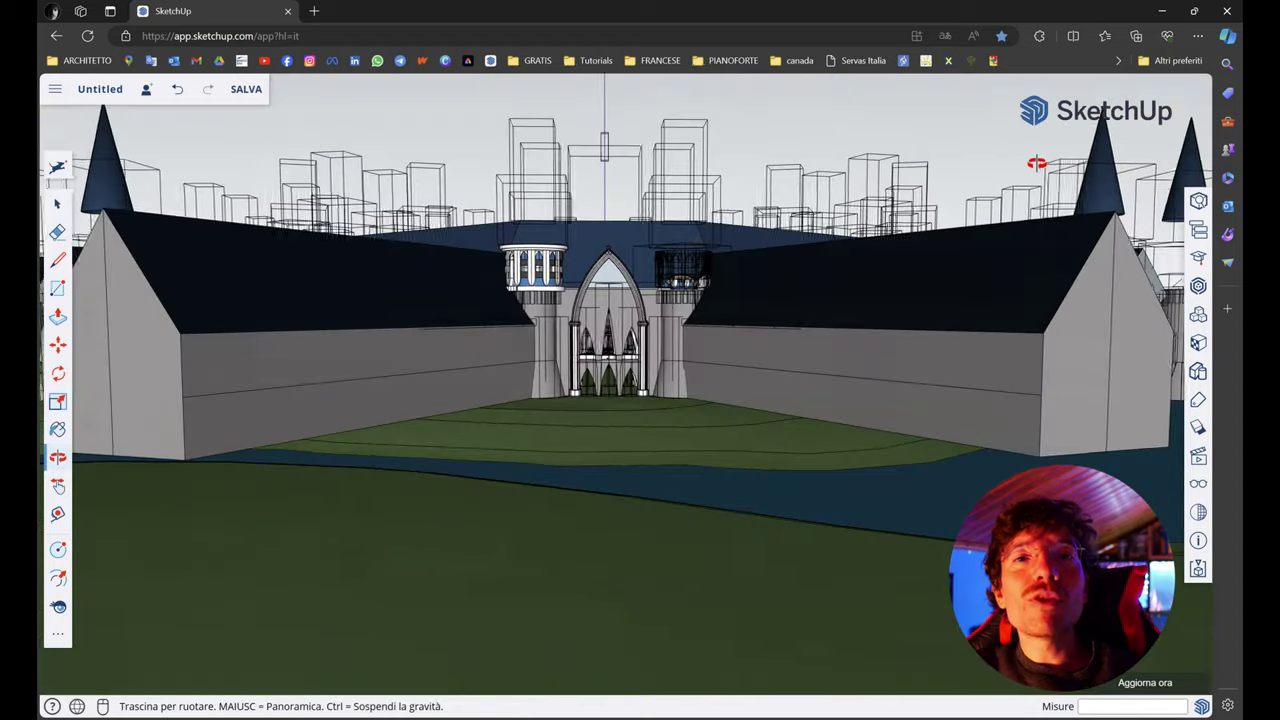
{"action": "left_click_drag", "start_coordinate": [924, 131], "coordinate": [609, 206]}
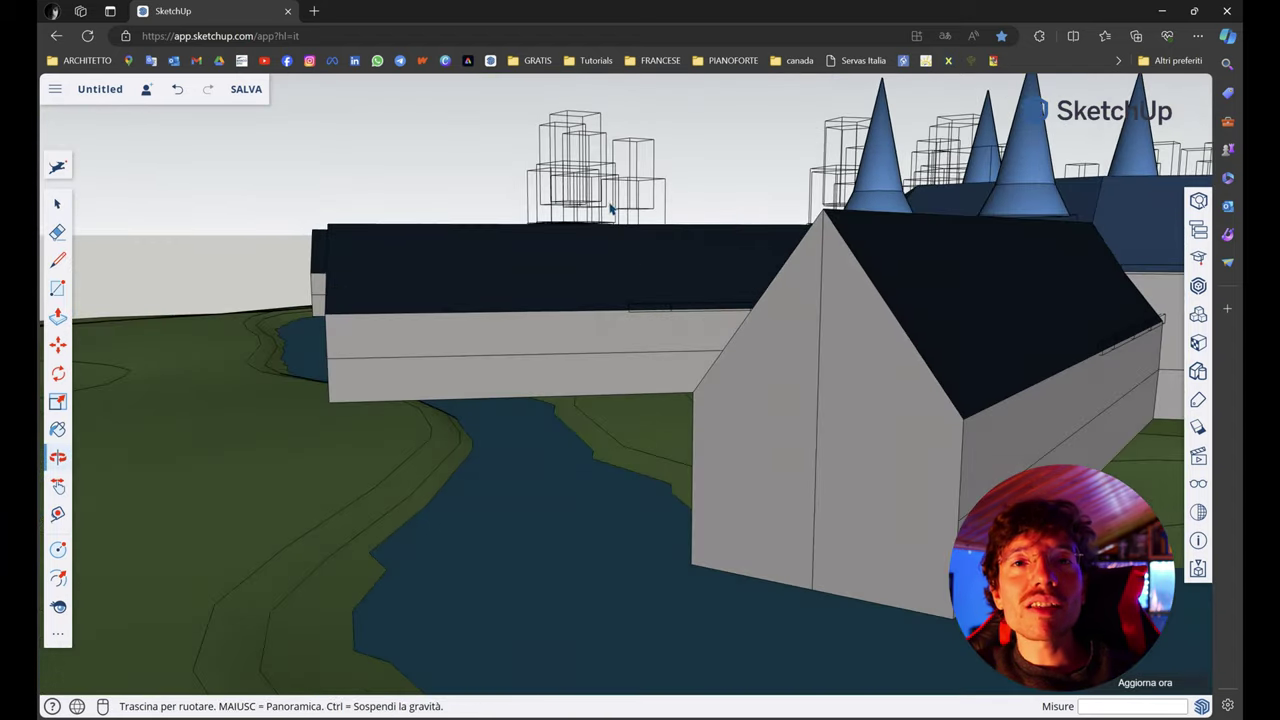
Zoom toward the riverside houses, then orbit to an angled close view of the castle front
{"action": "scroll", "coordinate": [679, 272], "scroll_direction": "down", "scroll_amount": 3}
{"action": "scroll", "coordinate": [707, 277], "scroll_direction": "up", "scroll_amount": 5}
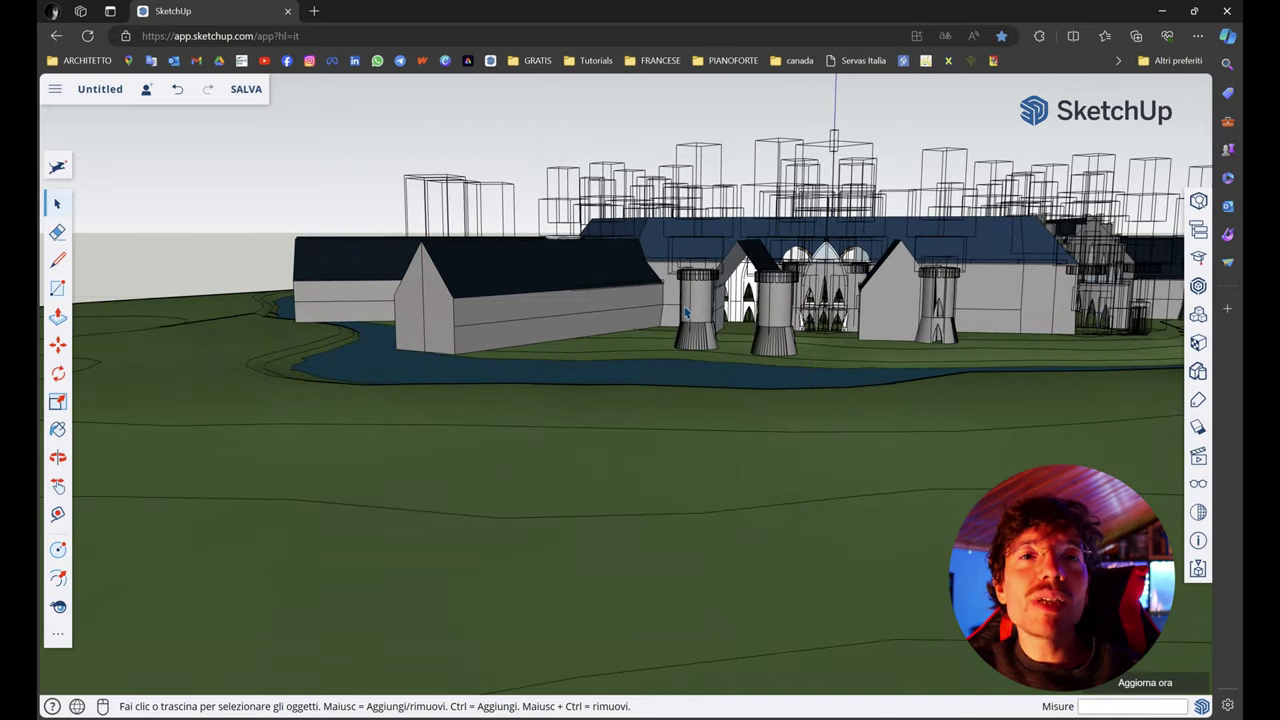
{"action": "mouse_move", "coordinate": [790, 251]}
{"action": "middle_mouse_down"}
{"action": "mouse_move", "coordinate": [791, 302]}
{"action": "mouse_move", "coordinate": [929, 357]}
{"action": "middle_mouse_up"}
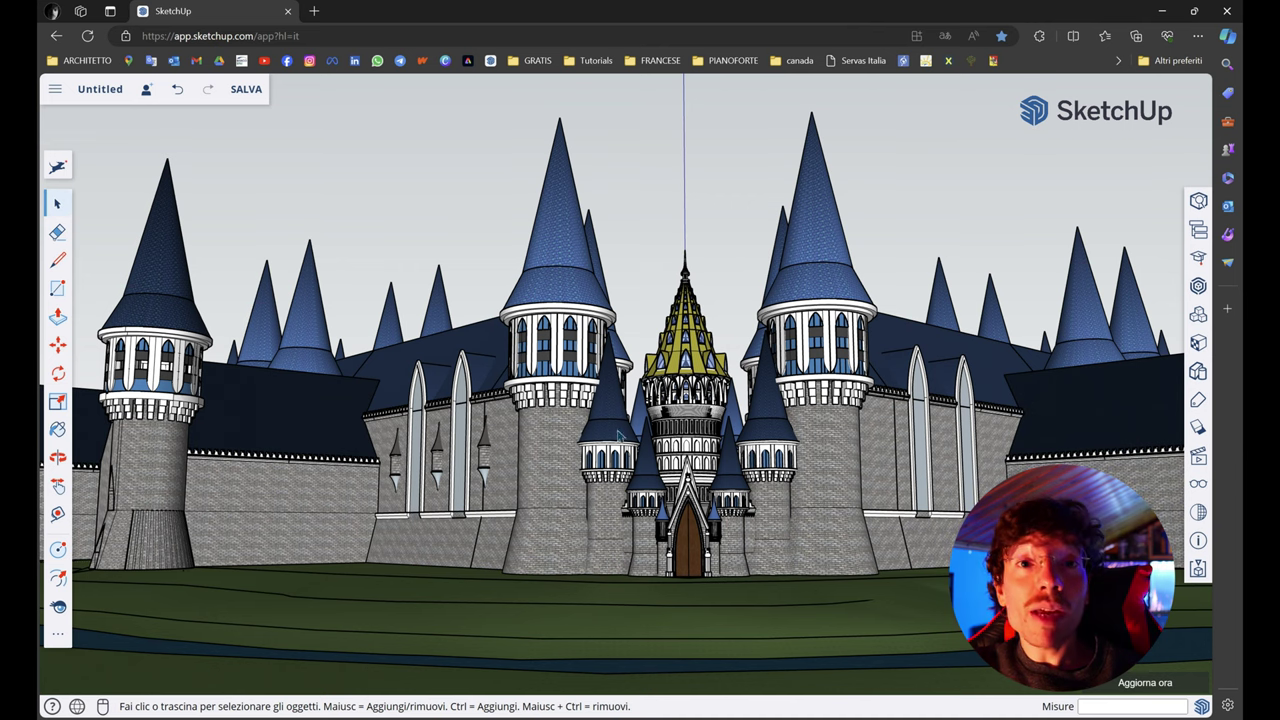
{"action": "middle_click_drag", "start_coordinate": [619, 436], "coordinate": [810, 460]}
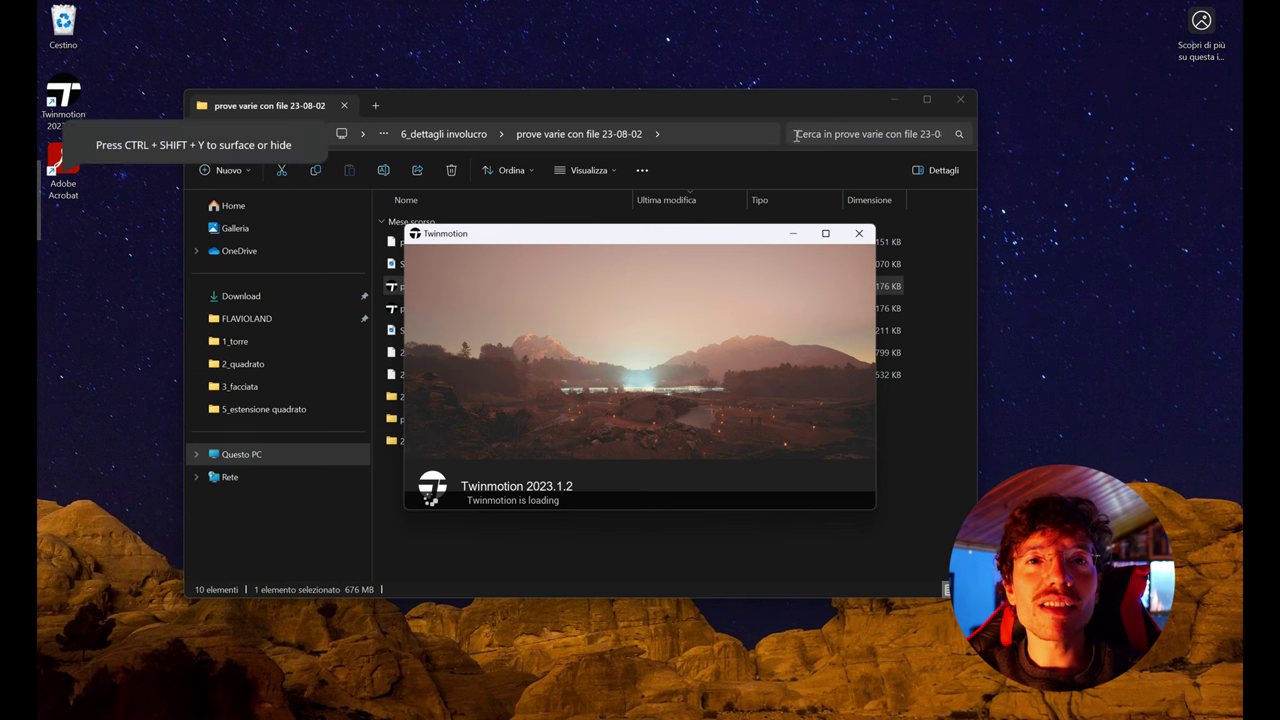
Minimize the File Explorer window while Twinmotion loads the castle project
{"action": "left_click", "coordinate": [902, 100]}
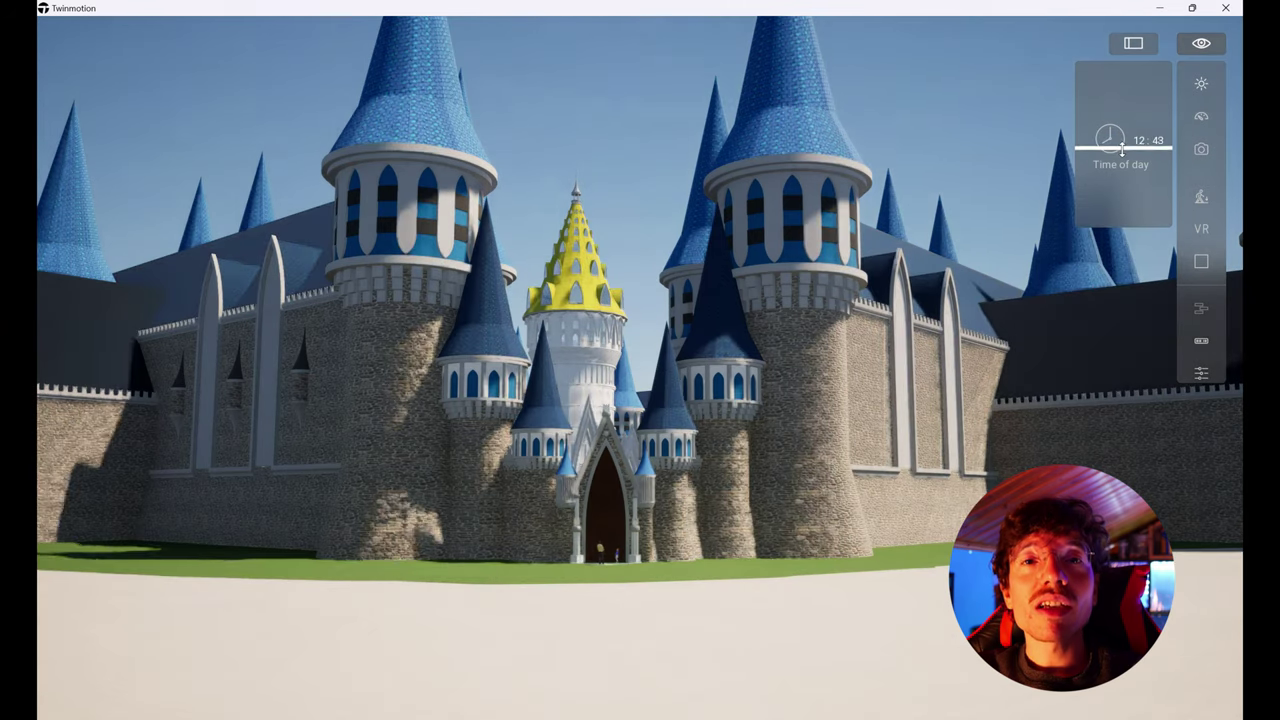
Drag the Time of day slider to relight the castle at a different hour
{"action": "left_click_drag", "start_coordinate": [1115, 117], "coordinate": [1123, 193]}
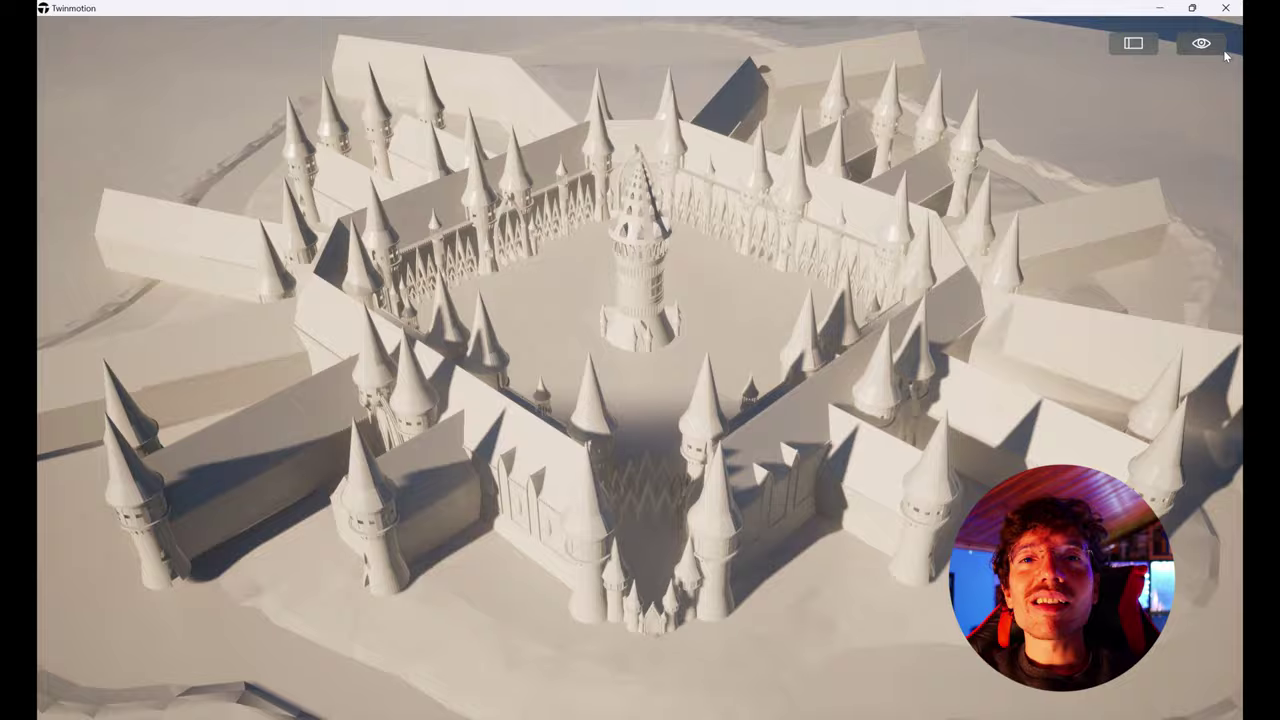
Preview the Metal and Foam view modes, return to Default materials, then switch to Pedestrian navigation
{"action": "left_click", "coordinate": [1146, 306]}
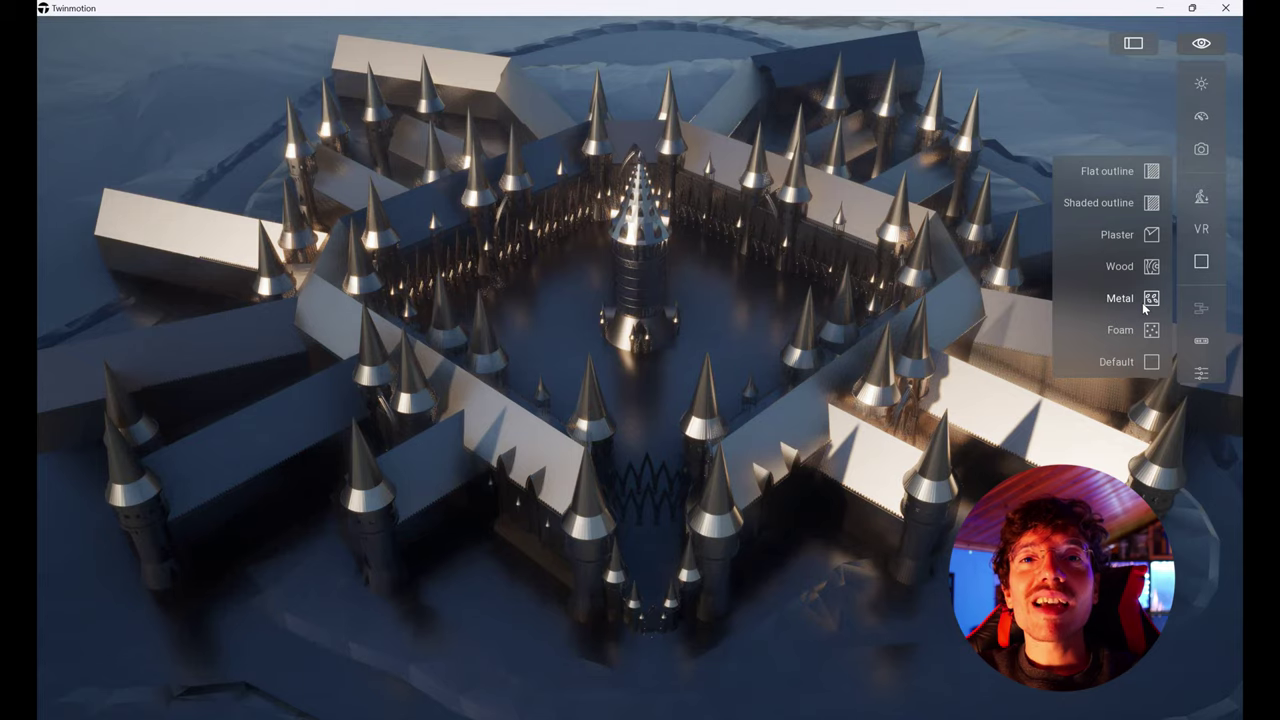
{"action": "left_click", "coordinate": [1141, 332]}
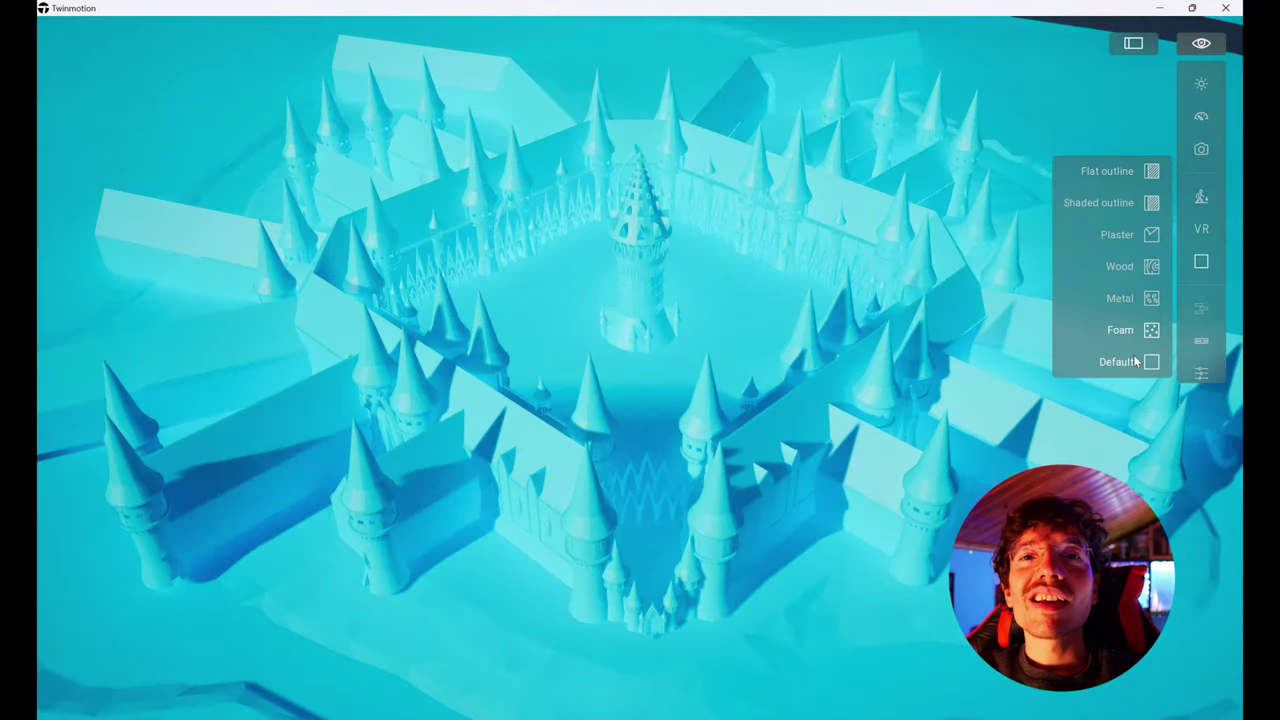
{"action": "left_click", "coordinate": [1136, 362]}
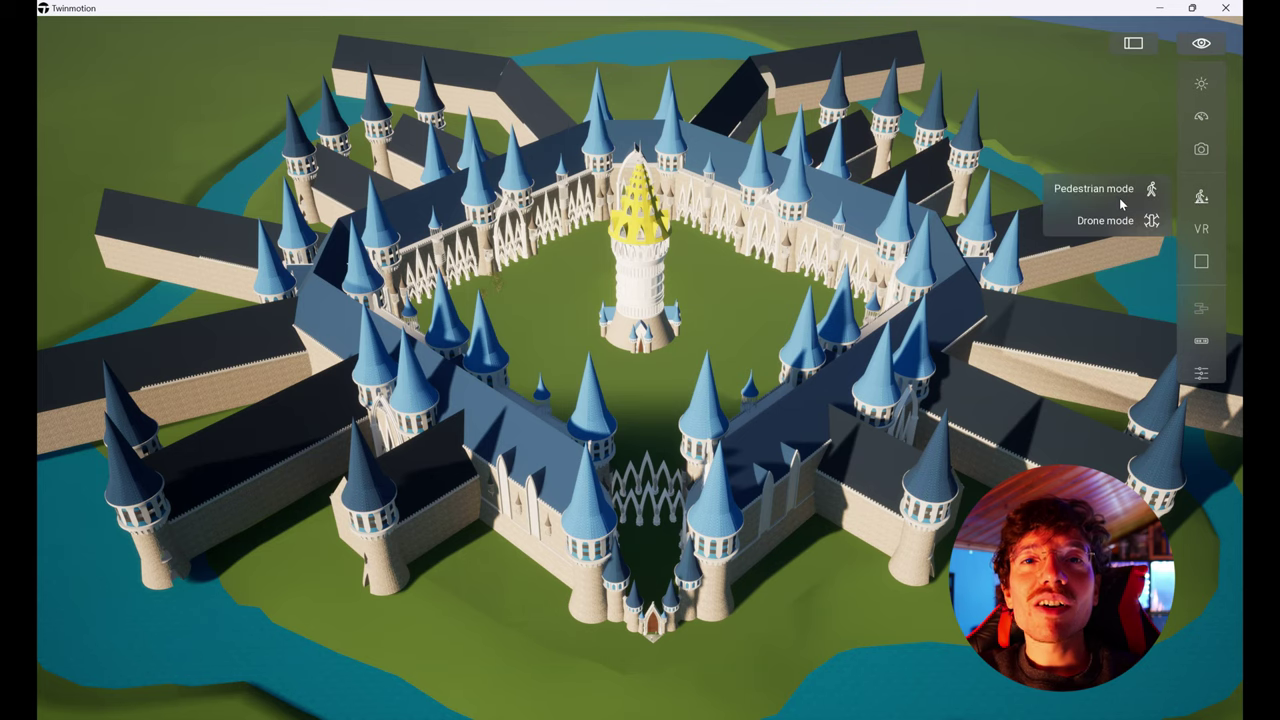
{"action": "left_click", "coordinate": [1120, 200]}
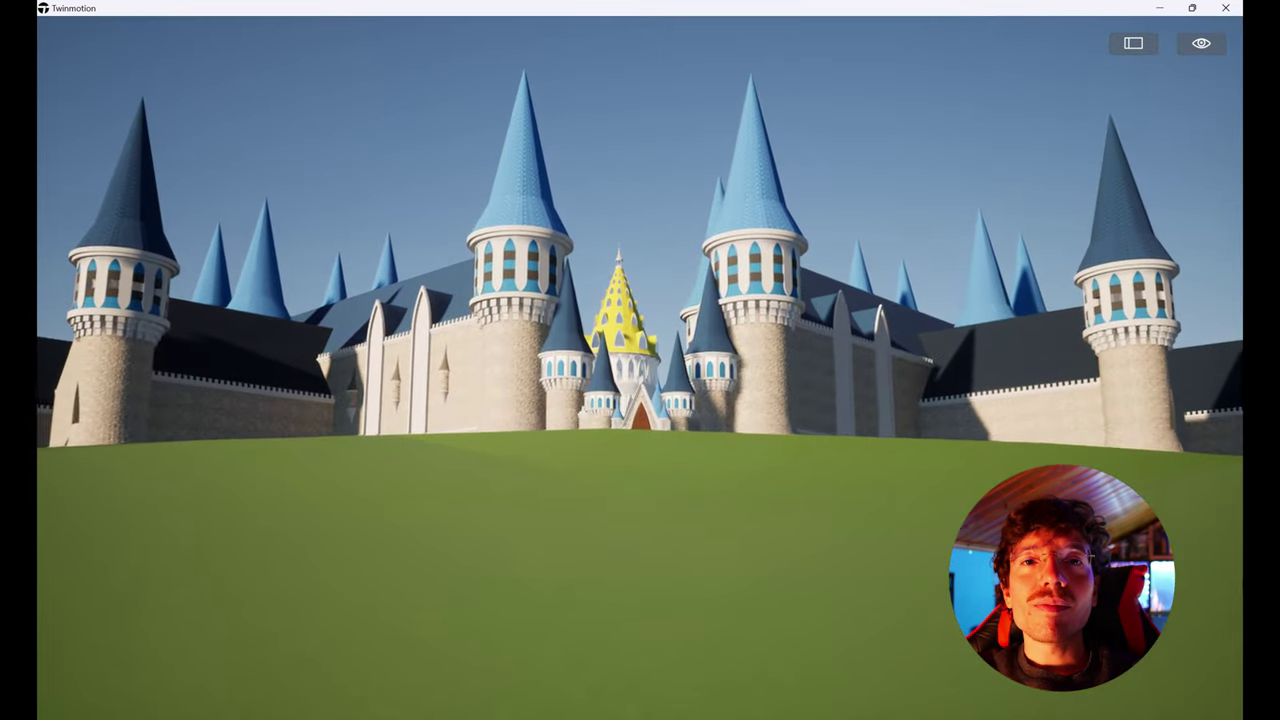
Walk forward with W through the gate and courtyard into the central tower
{"action": "key", "text": "w"}
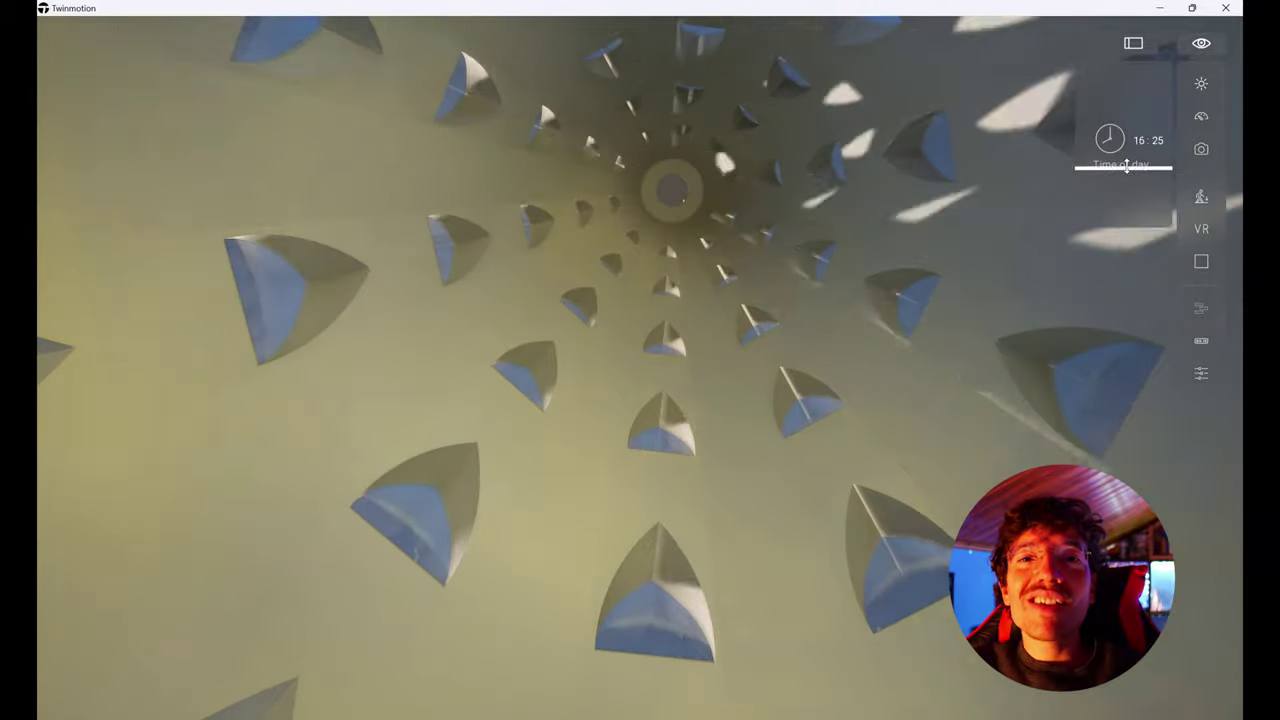
Move the time of day to 06:42 for golden morning light inside the spire
{"action": "left_click_drag", "start_coordinate": [1137, 134], "coordinate": [1137, 140]}
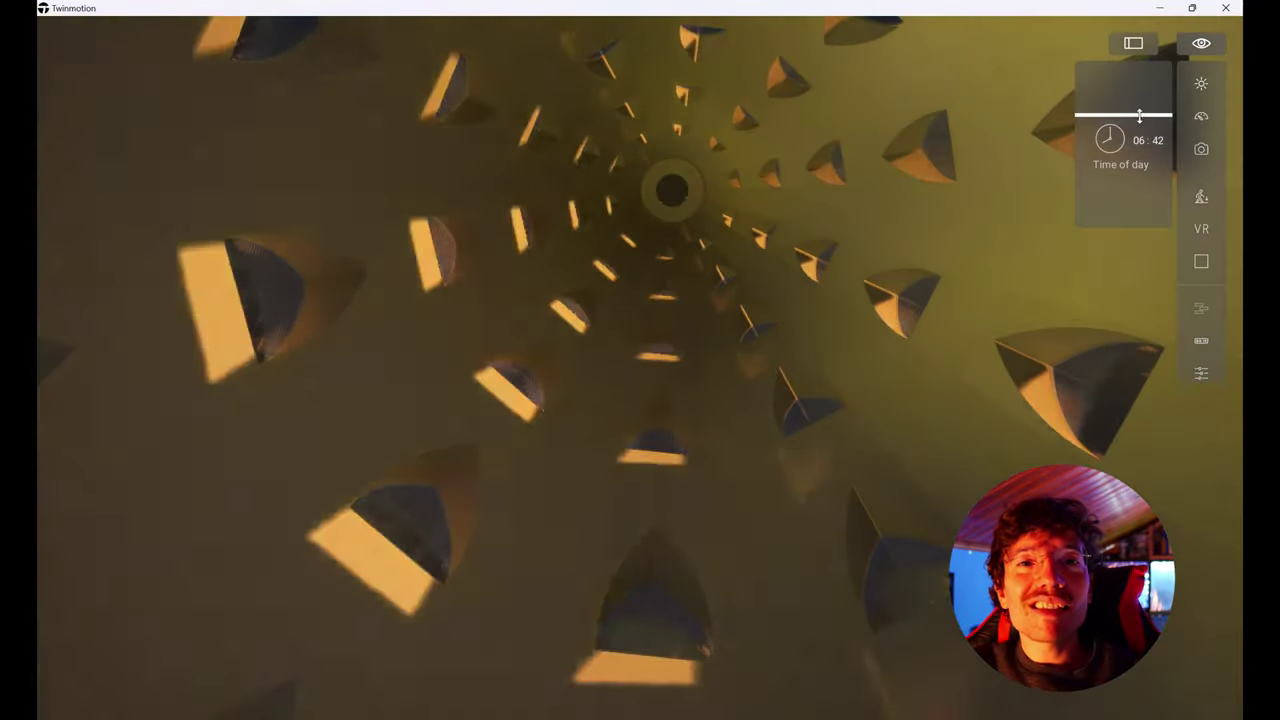